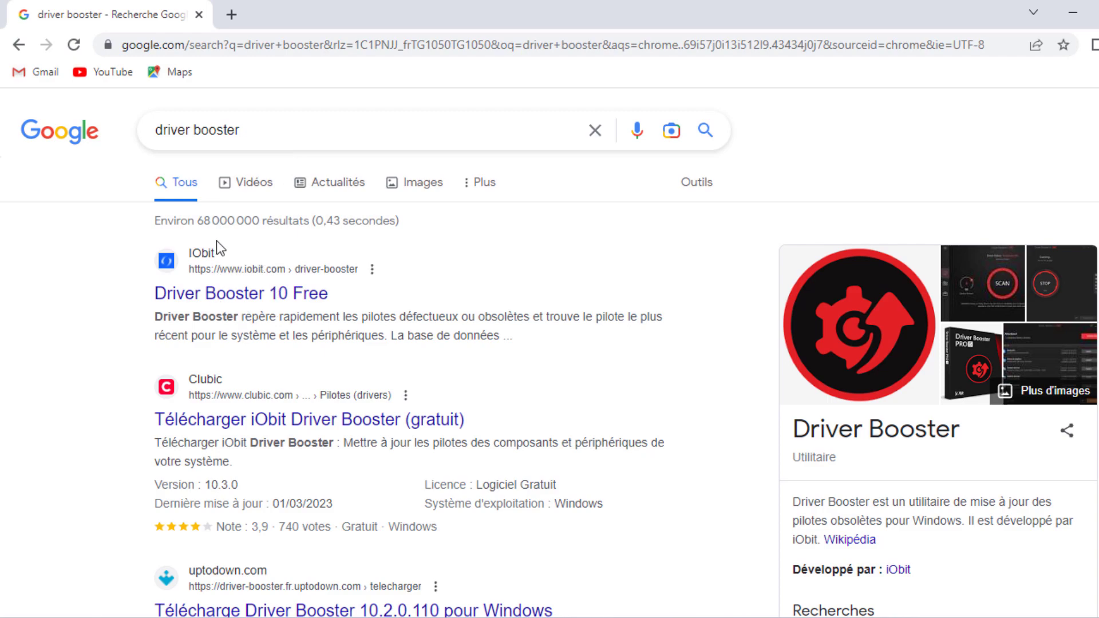
Open IObit's Driver Booster 10 Free page from the search results and download the free version
click(218, 295)
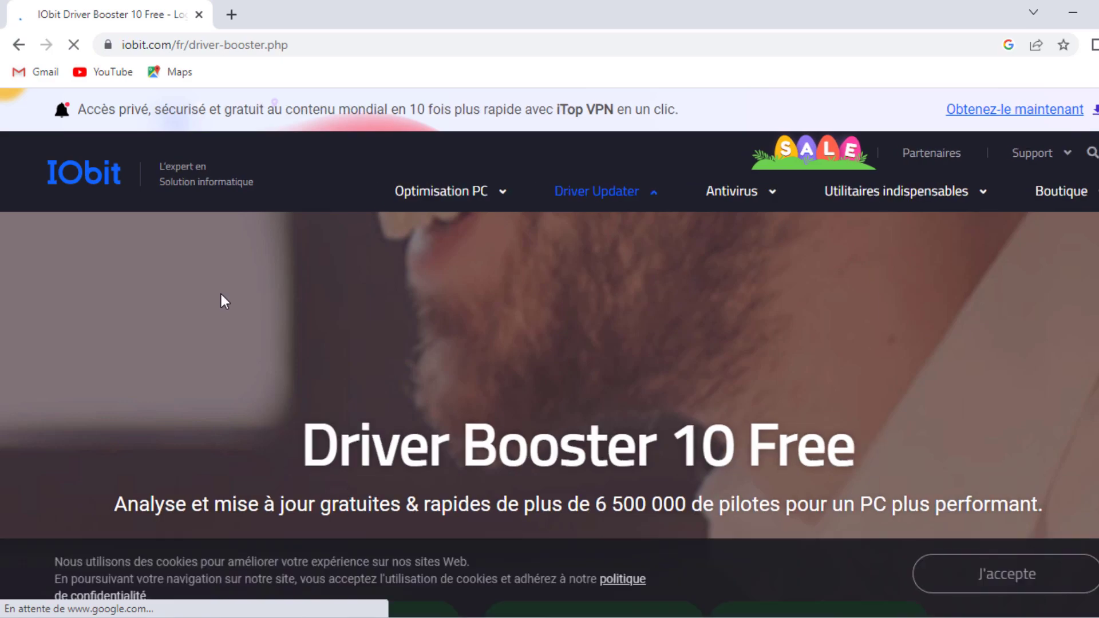
scroll(221, 297, down, 3)
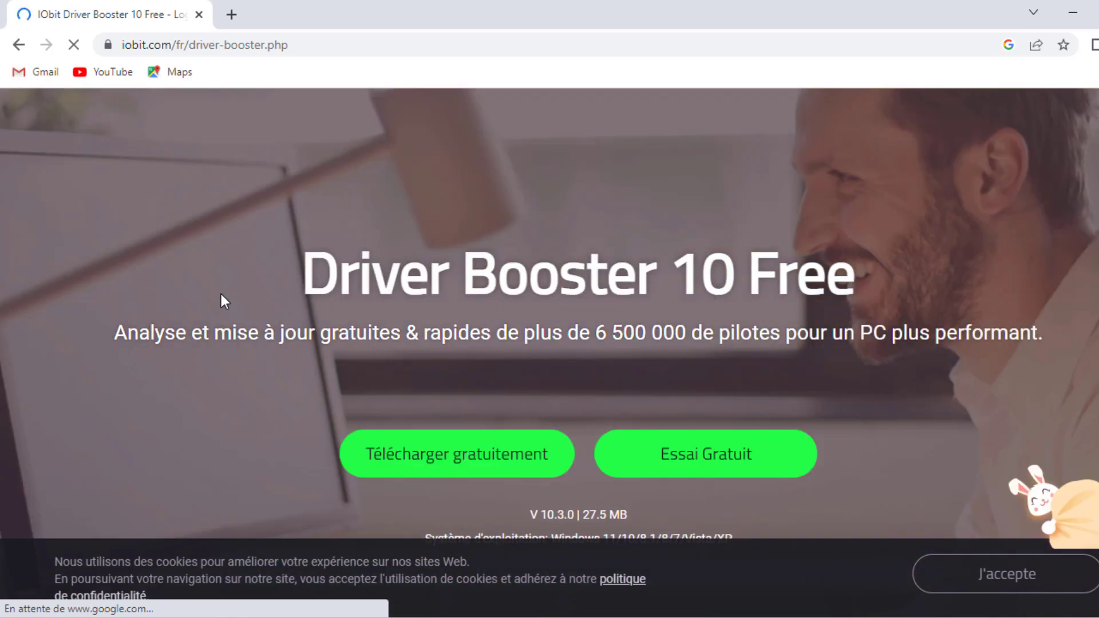
scroll(221, 294, down, 3)
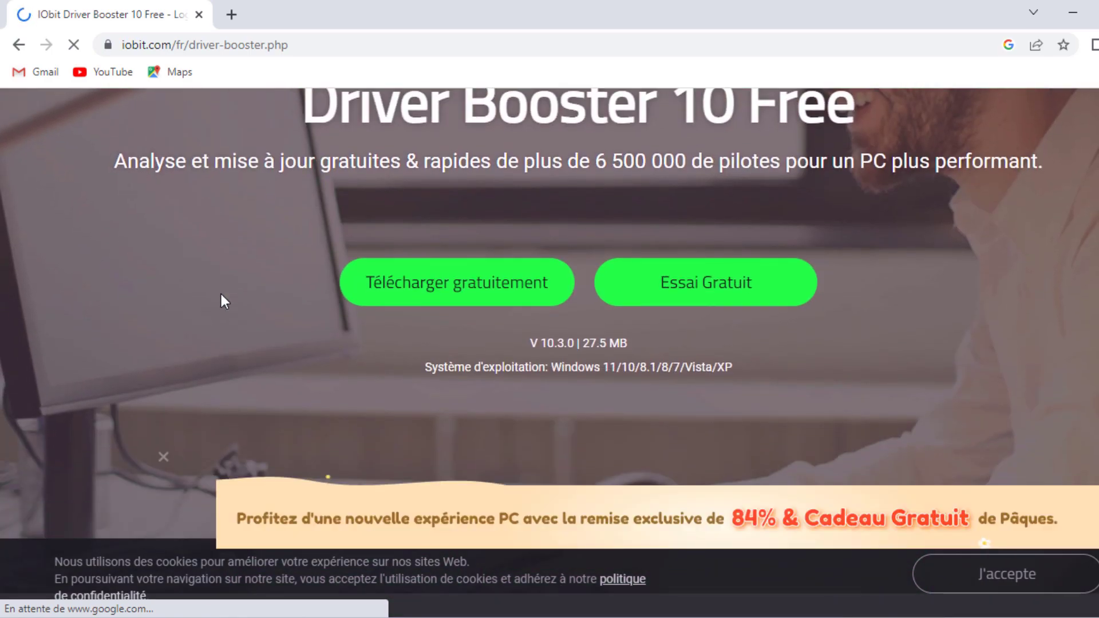
scroll(221, 294, up, 2)
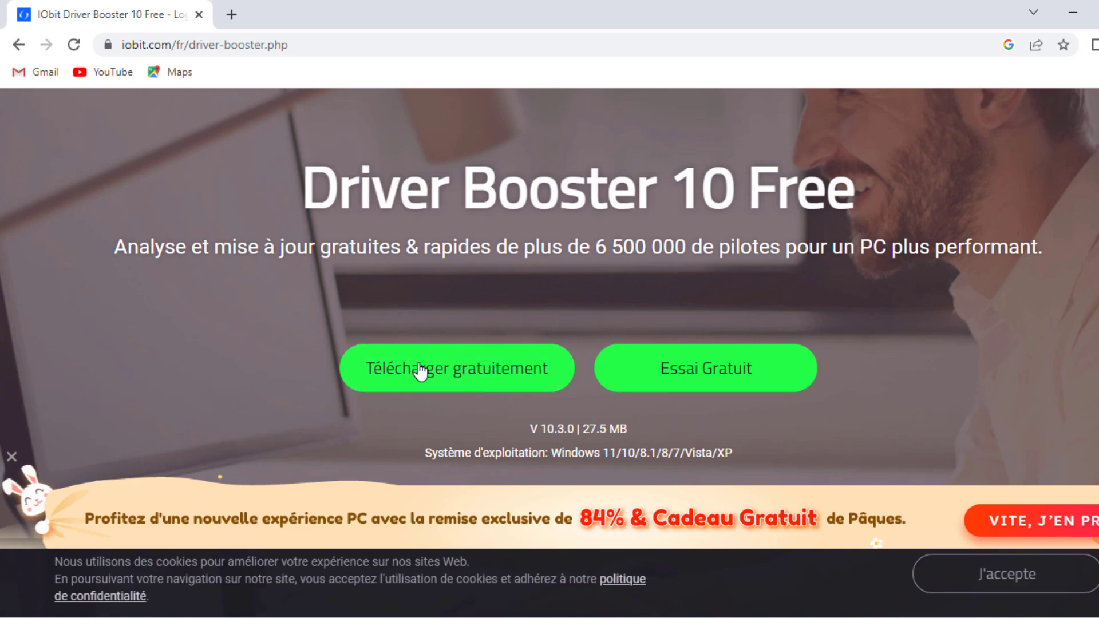
click(474, 380)
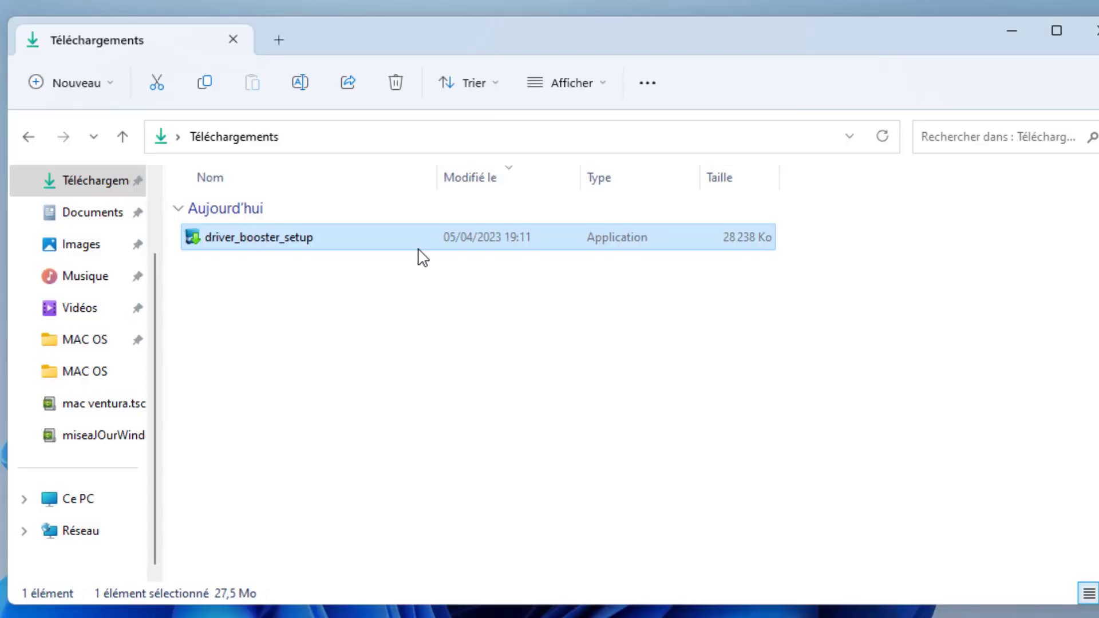
Run the driver_booster_setup installer and start a custom installation with the default folder and options
double_click(343, 240)
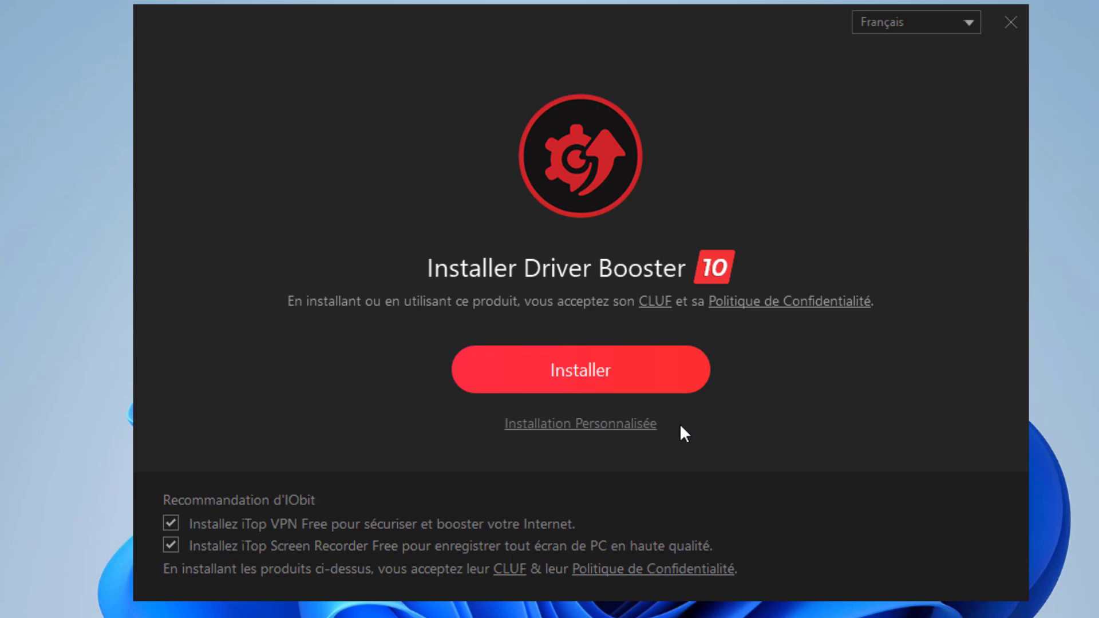
click(591, 435)
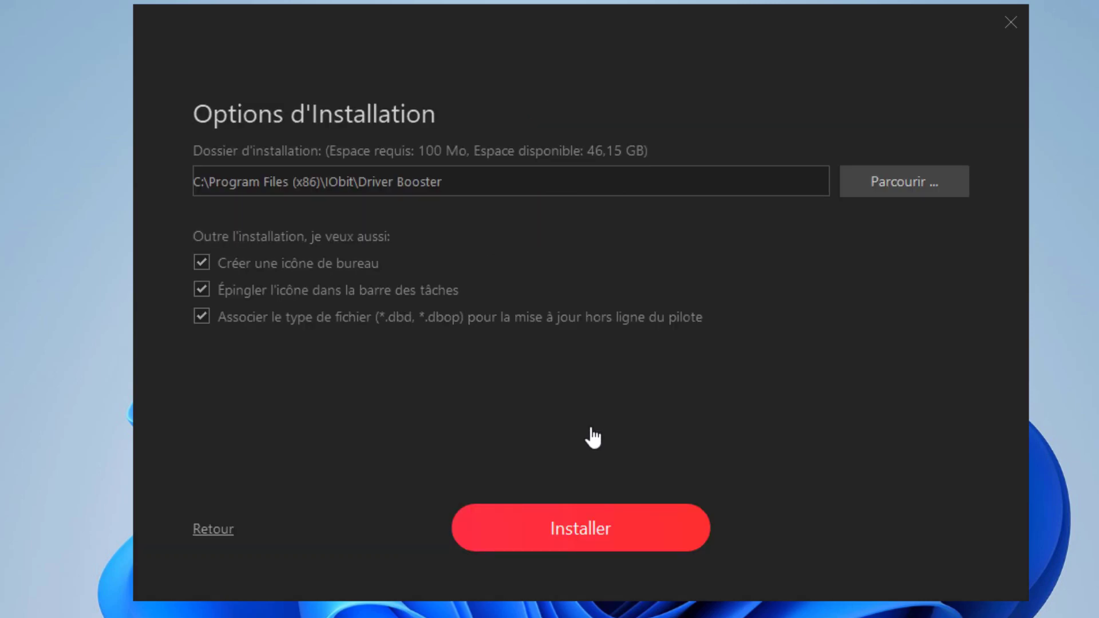
click(627, 528)
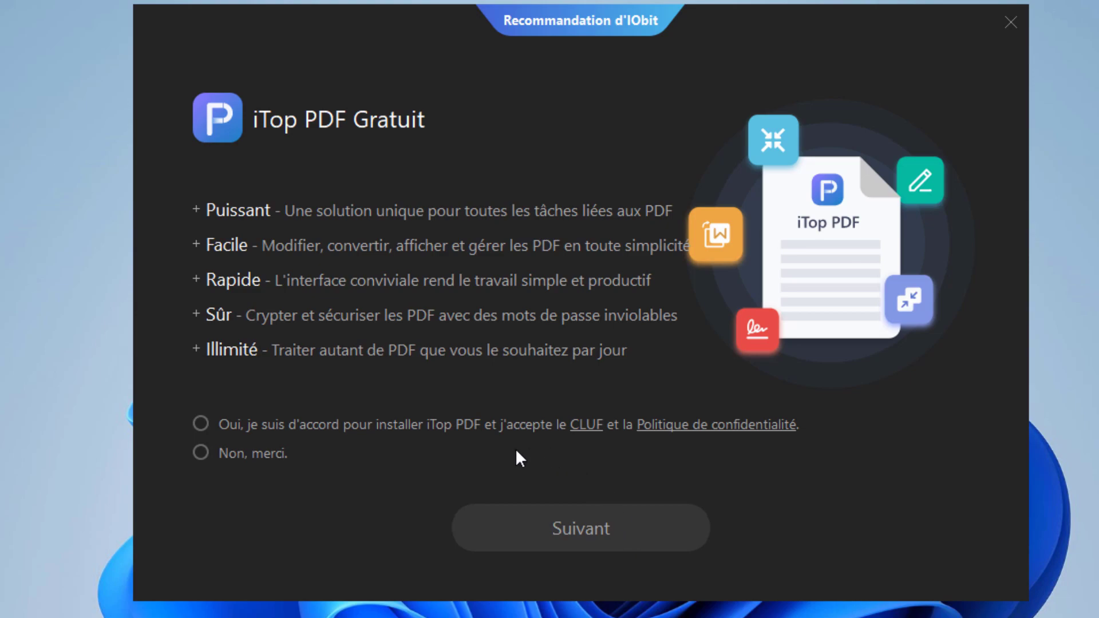
Decline the iTop PDF offer and the Advanced SystemCare e-mail subscription during the installation
click(200, 453)
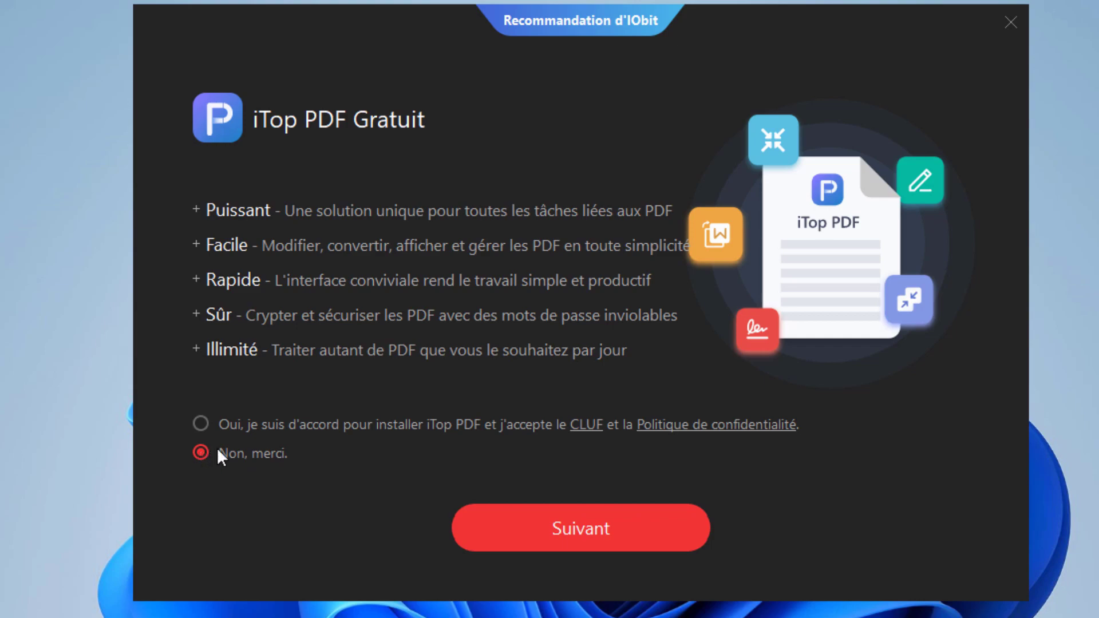
click(632, 529)
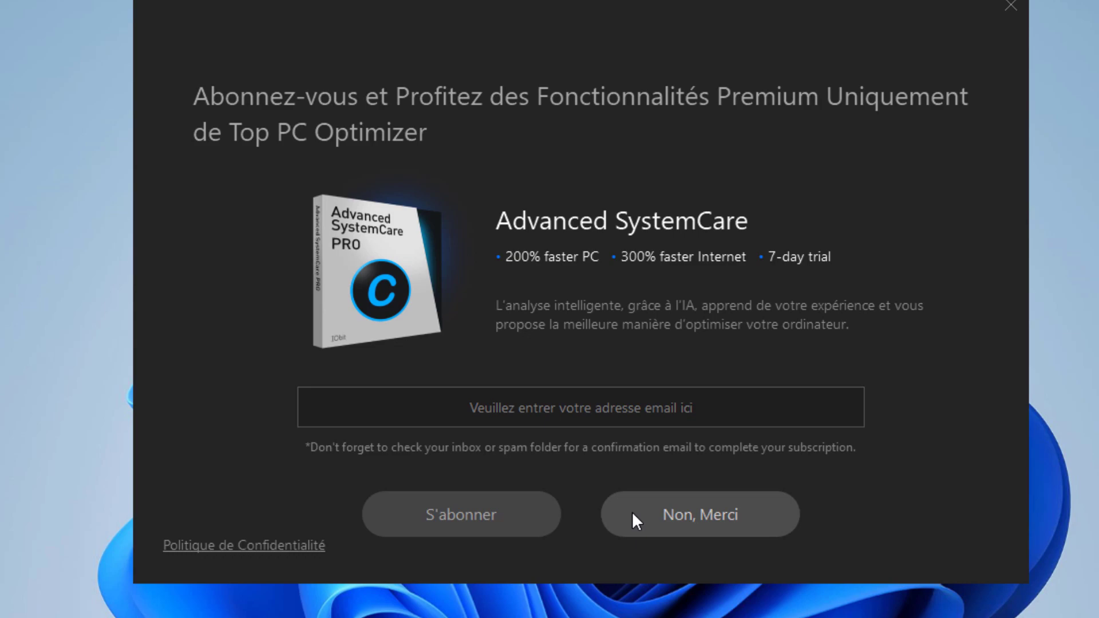
click(662, 517)
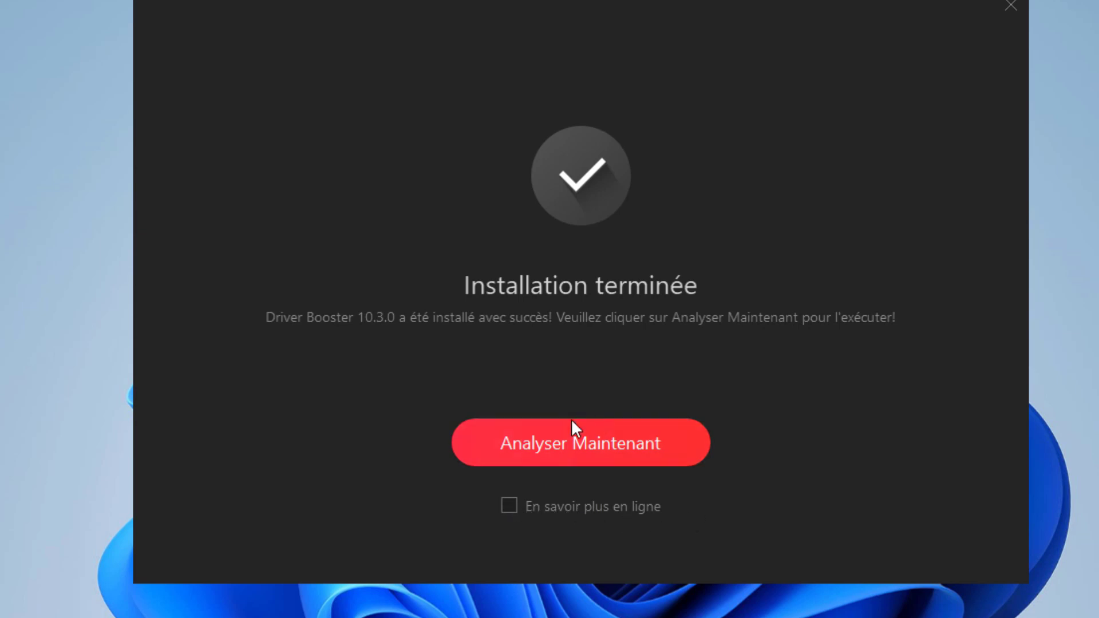
Launch the driver scan from the finished installer and review the lists of outdated and up-to-date drivers
click(646, 437)
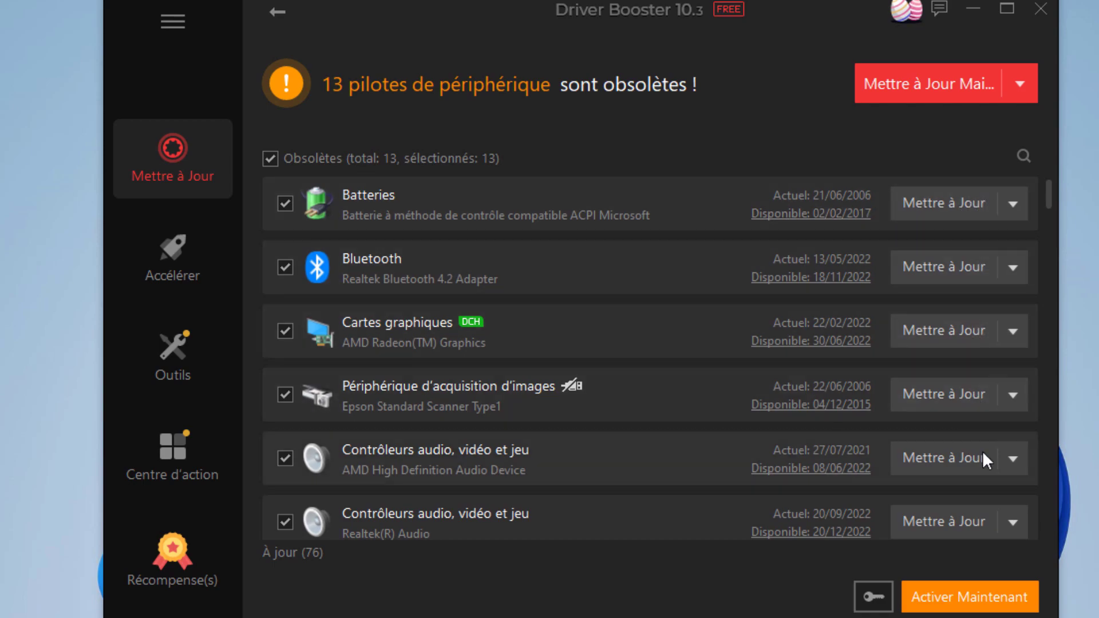
drag(1048, 193, 1051, 235)
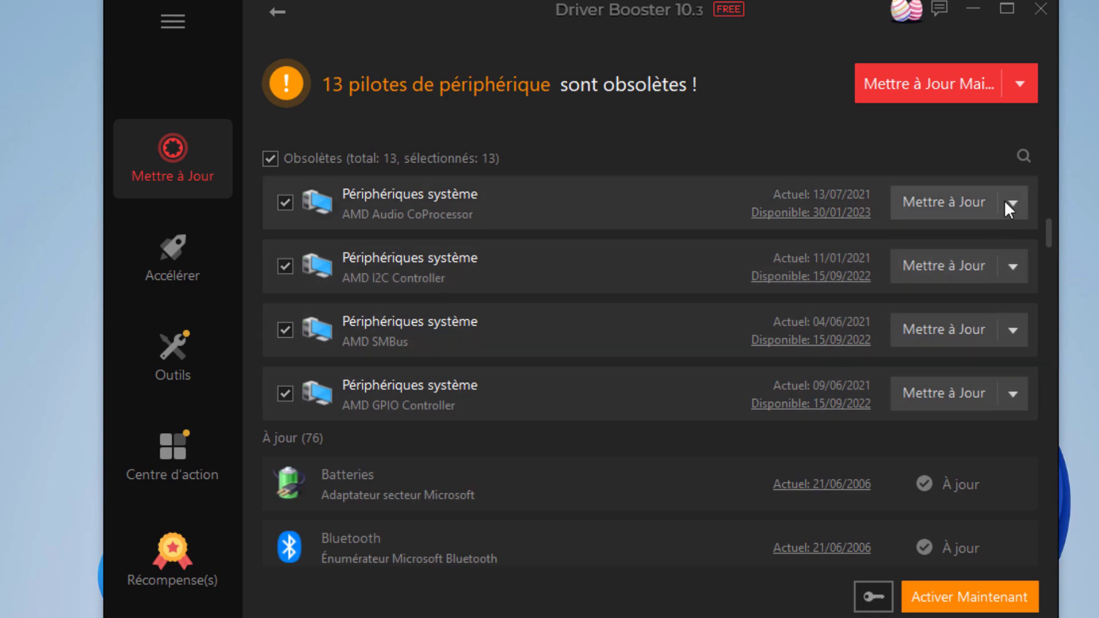
scroll(1053, 223, up, 2)
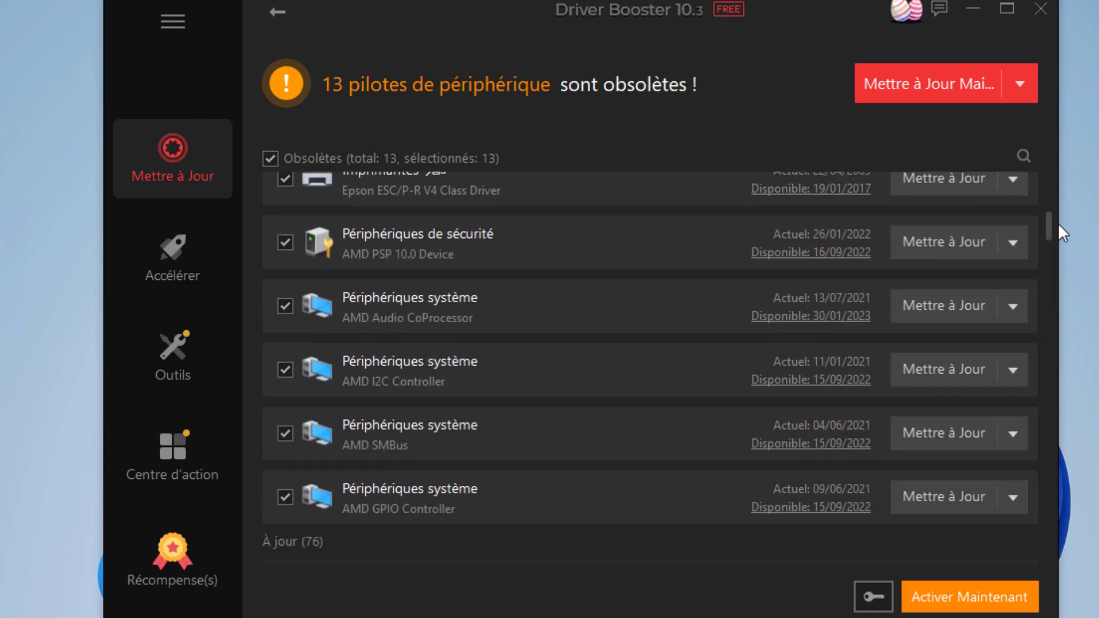
scroll(1059, 233, down, 8)
scroll(956, 481, down, 12)
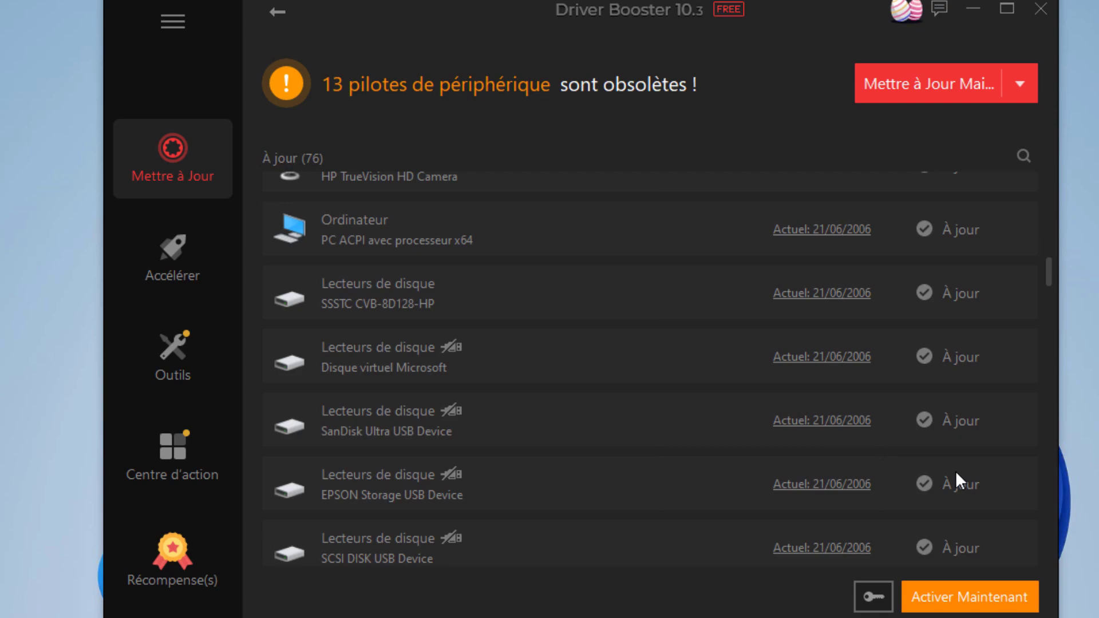
scroll(956, 461, down, 10)
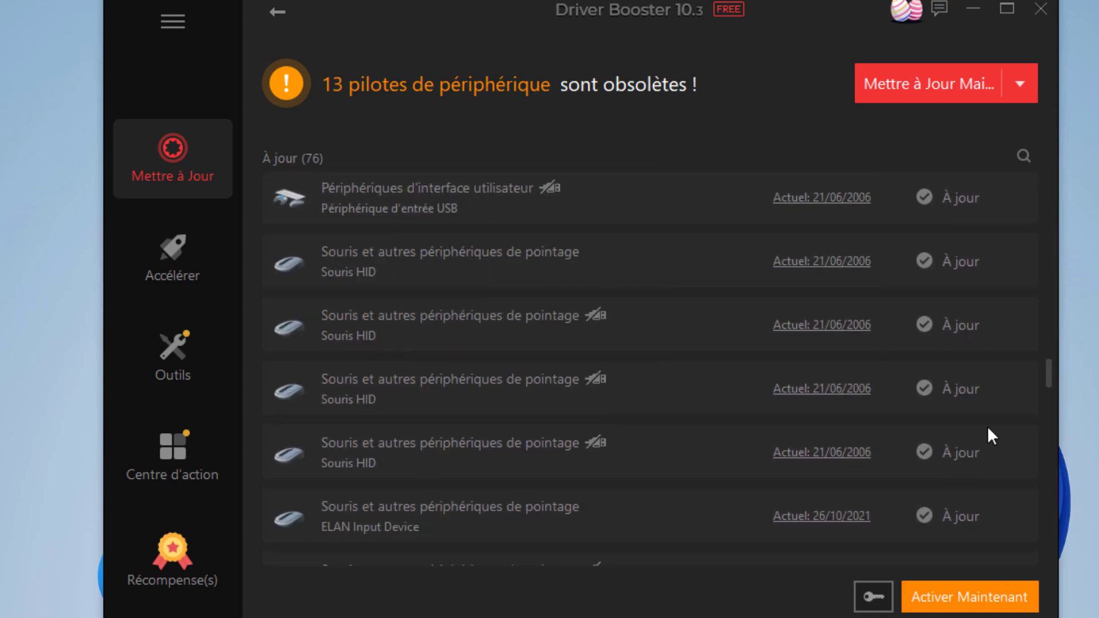
scroll(988, 426, up, 20)
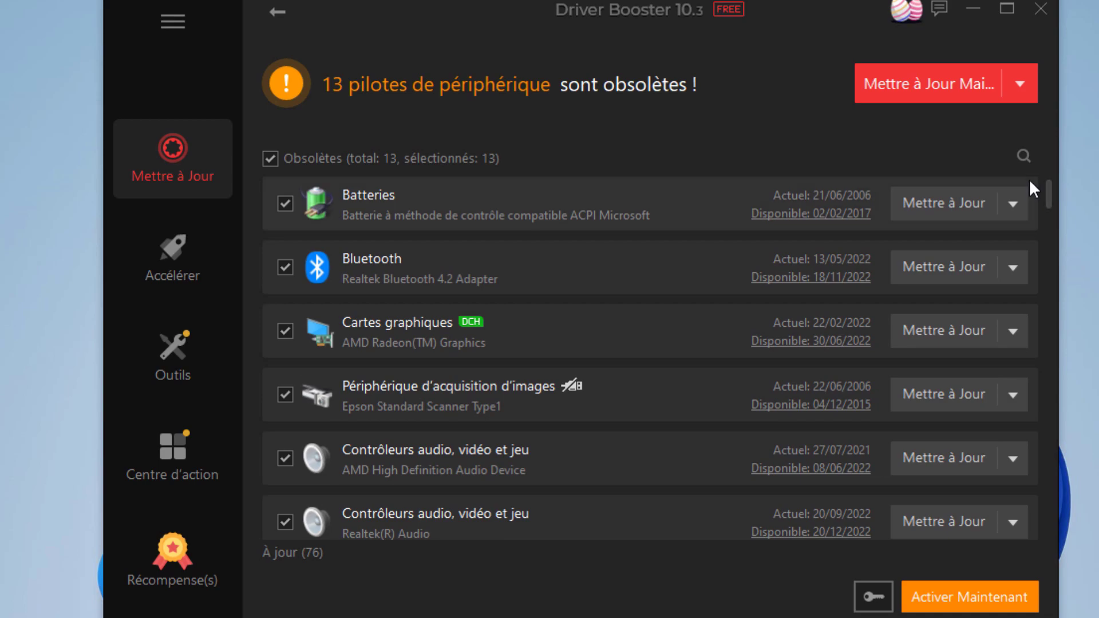
View the driver details of the AMD Radeon(TM) Graphics card, then close them
click(1012, 331)
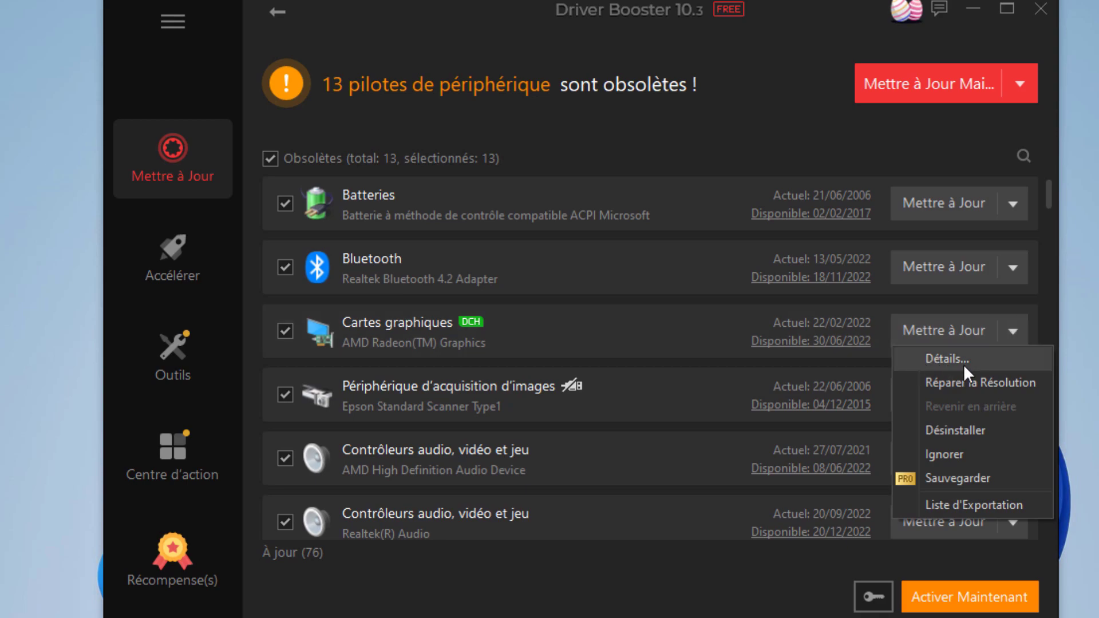
click(947, 358)
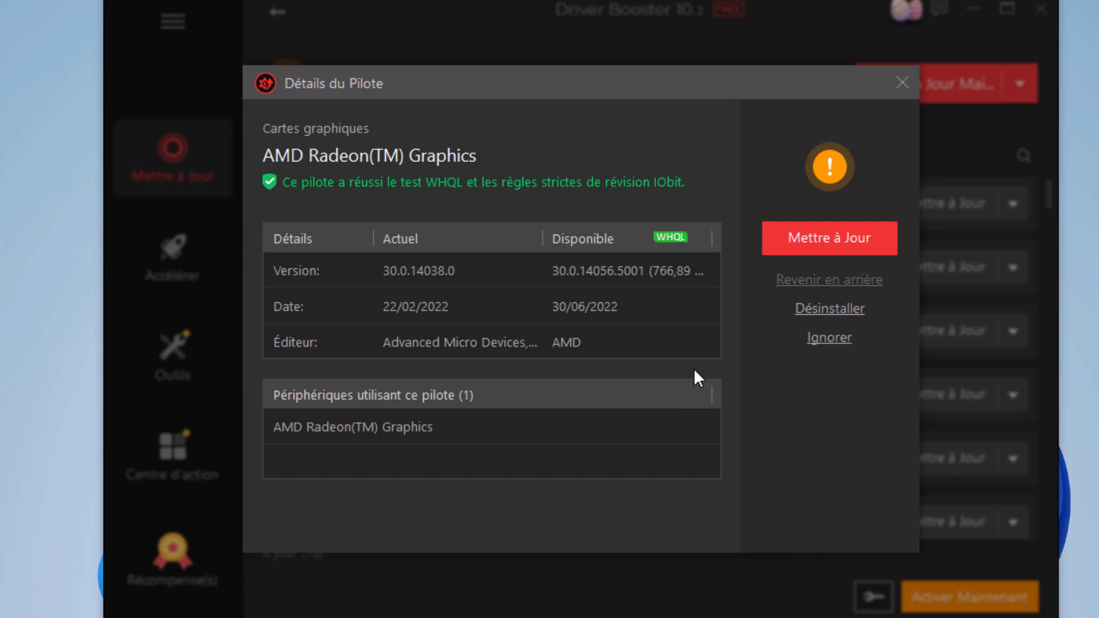
click(904, 83)
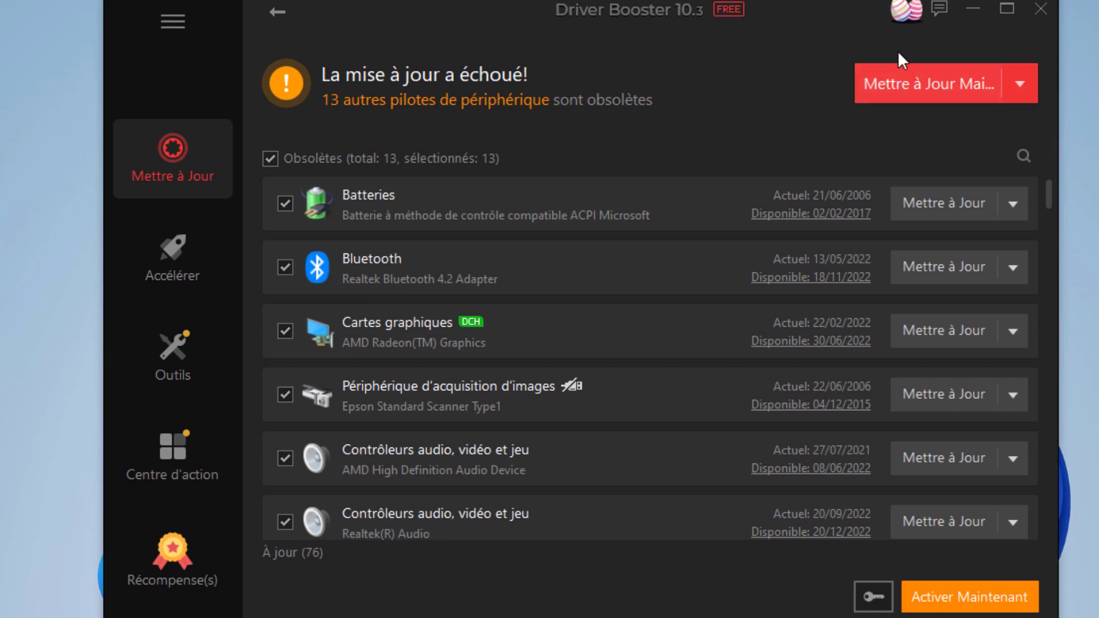
Update all selected outdated drivers, accepting the installation notes and declining to enable Windows system restore
click(1024, 156)
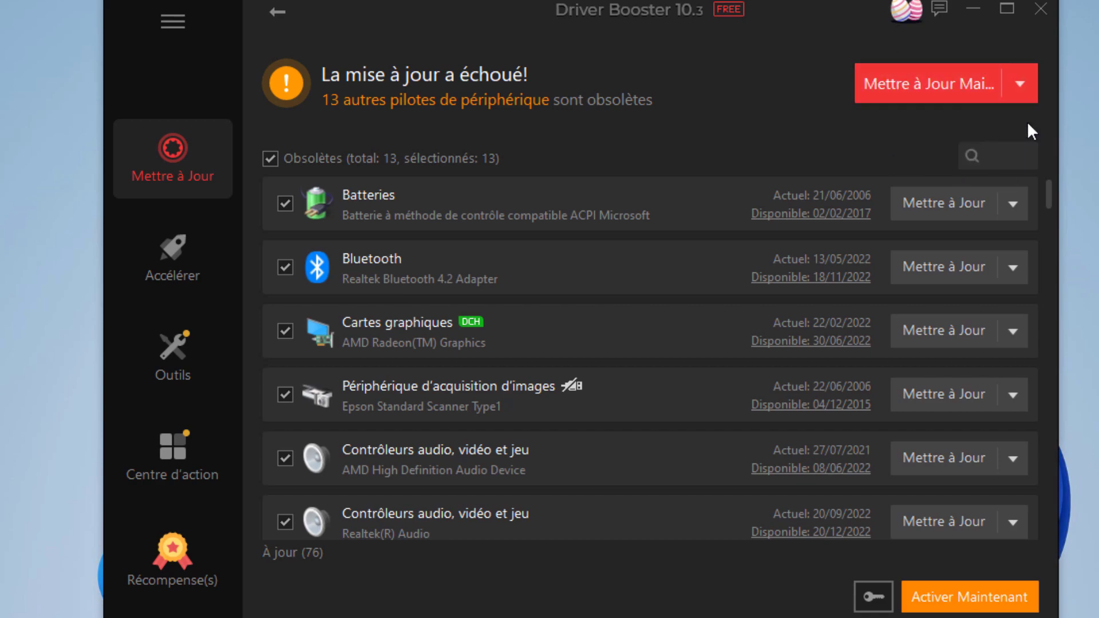
click(936, 83)
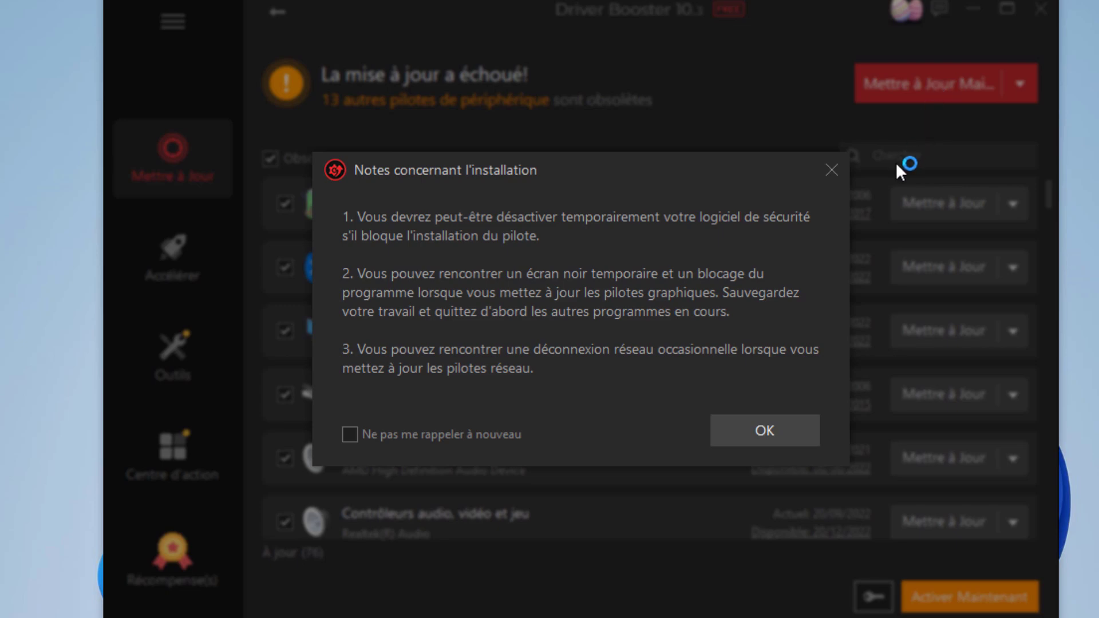
click(782, 431)
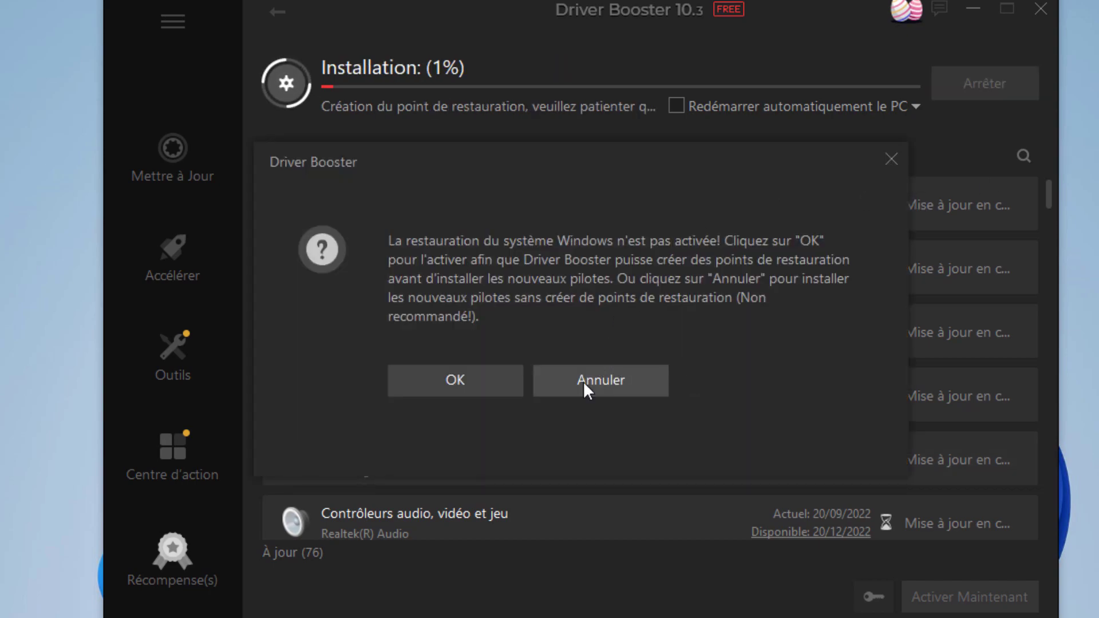
click(622, 376)
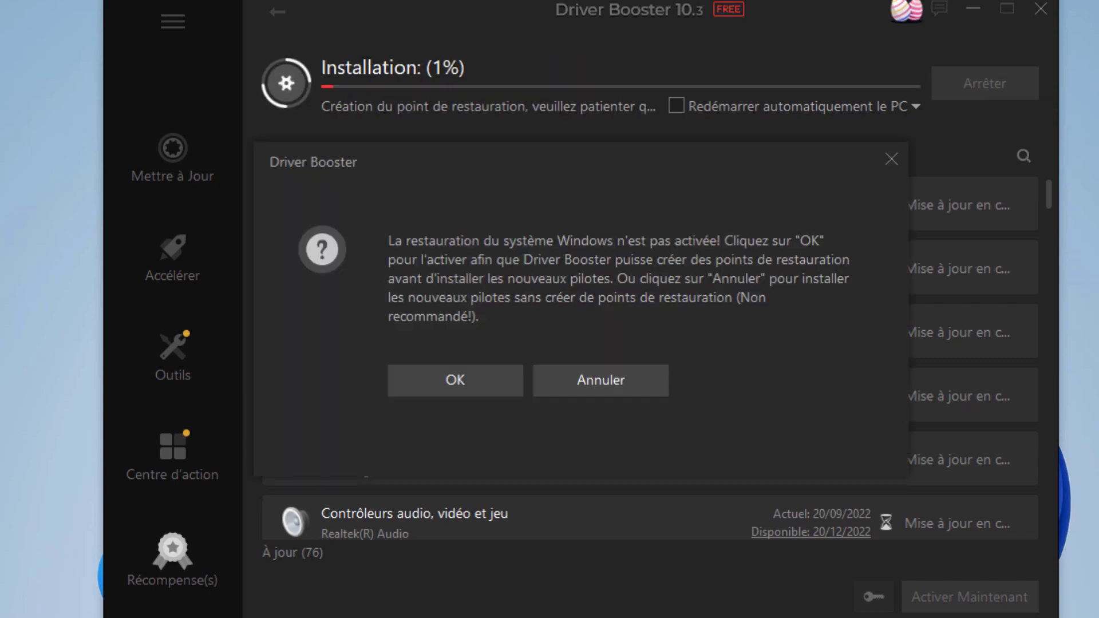
click(622, 379)
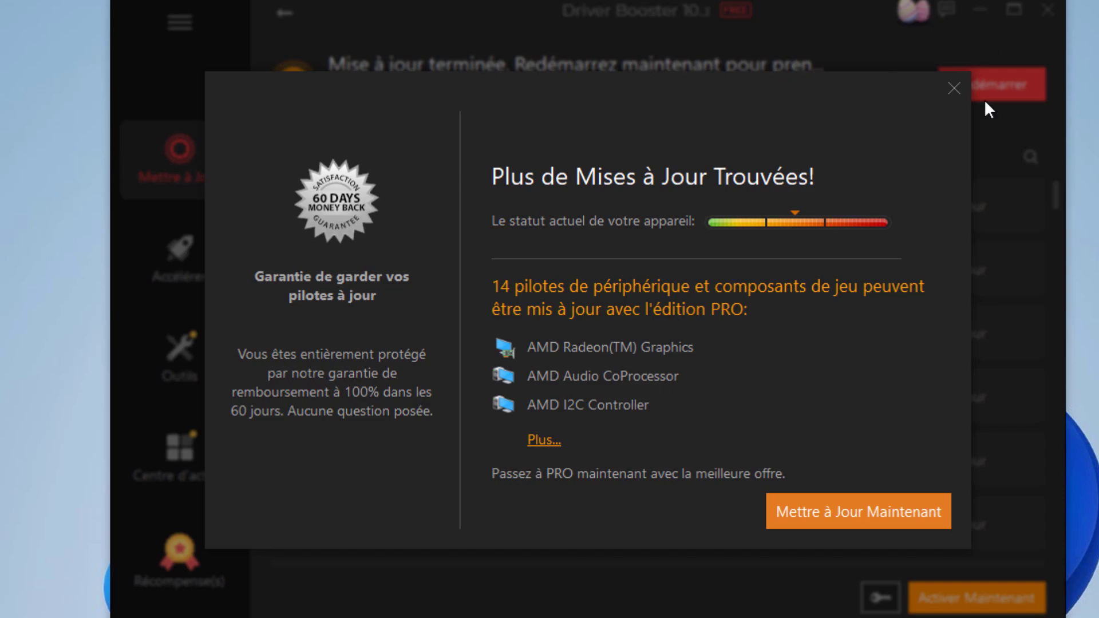
Dismiss the PRO edition offer and look through the full list of drivers after the update
click(959, 87)
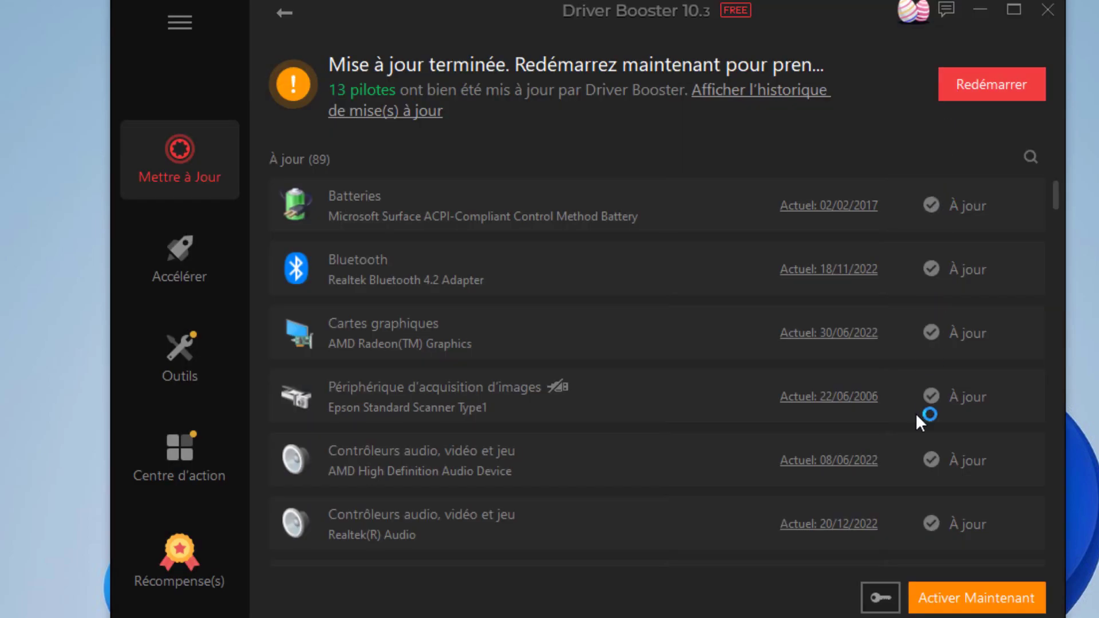
scroll(963, 251, down, 15)
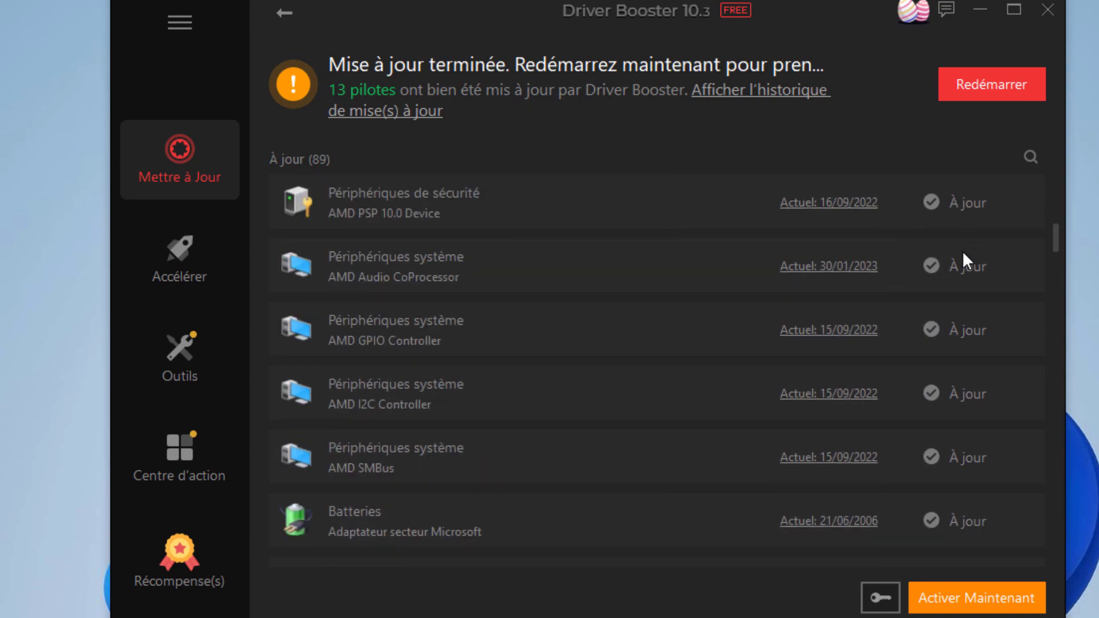
scroll(963, 252, down, 15)
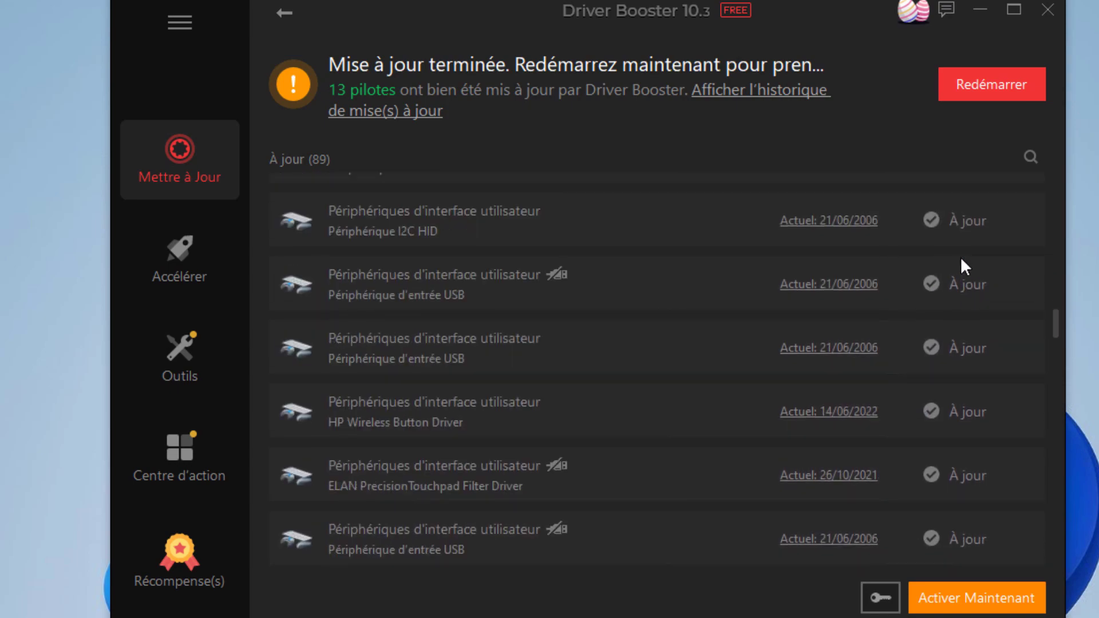
scroll(961, 269, down, 15)
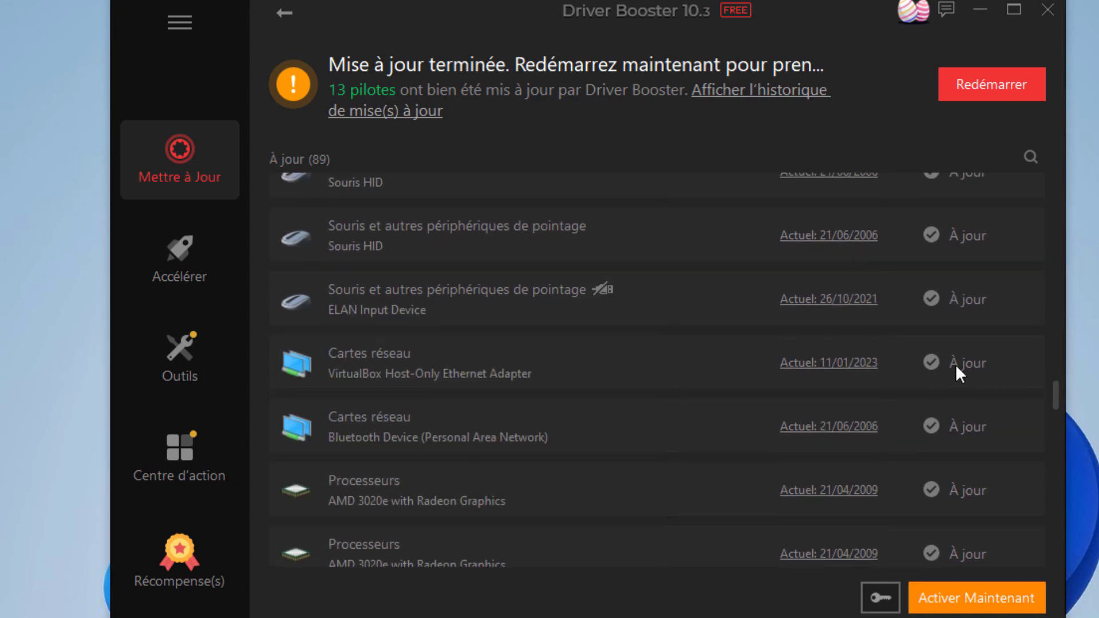
scroll(960, 378, down, 15)
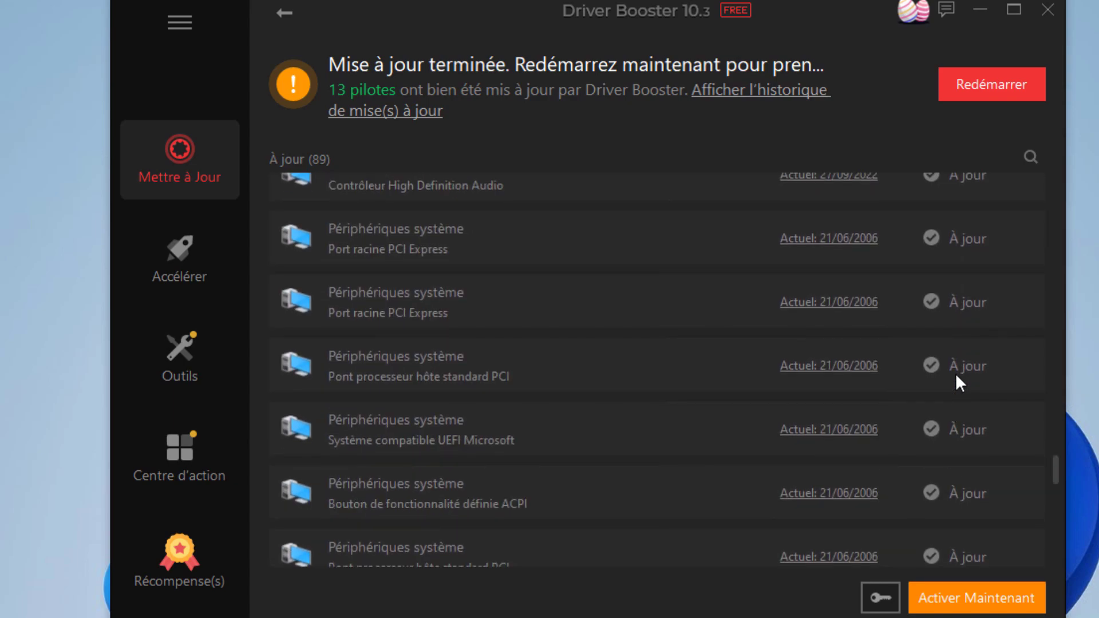
scroll(956, 376, down, 10)
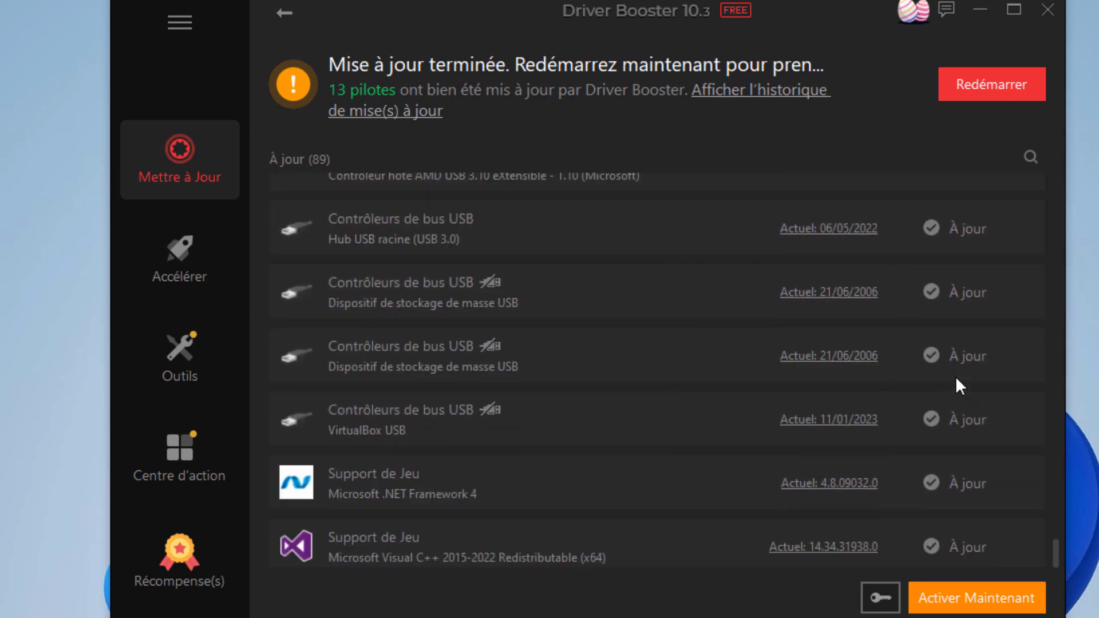
scroll(956, 377, up, 10)
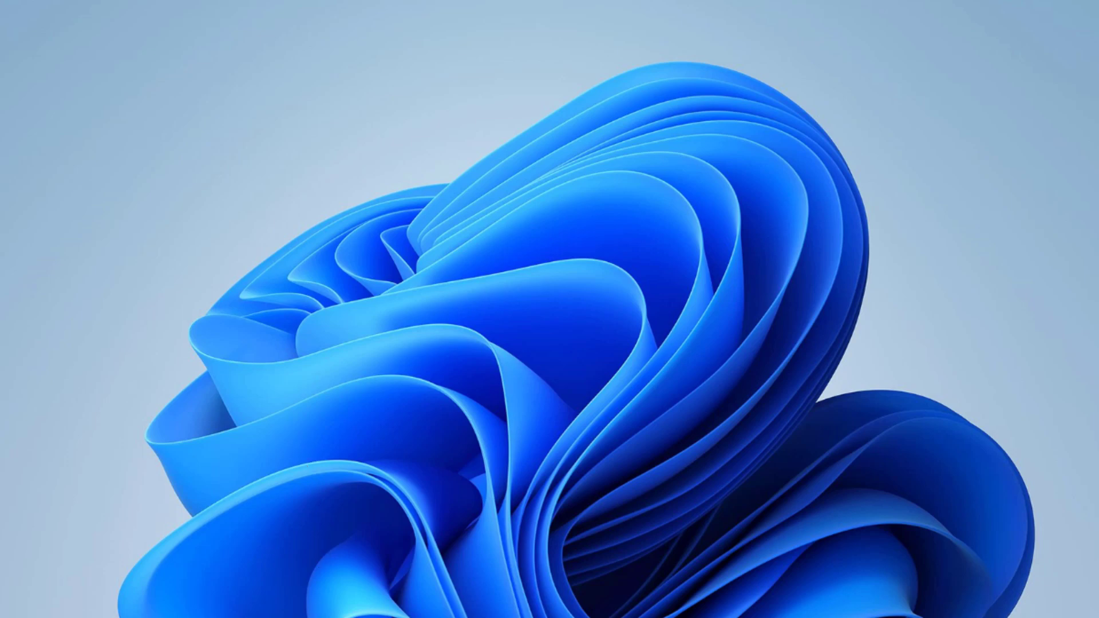
Open the Sécurité Windows page under Confidentialité et sécurité in the Windows Settings
key(super)
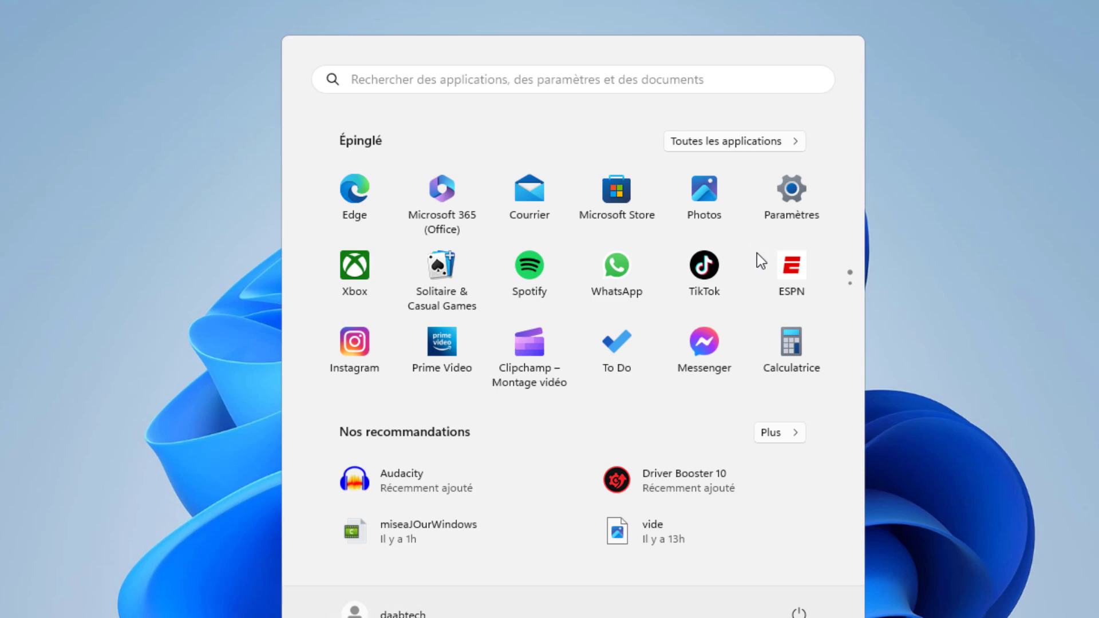
click(798, 193)
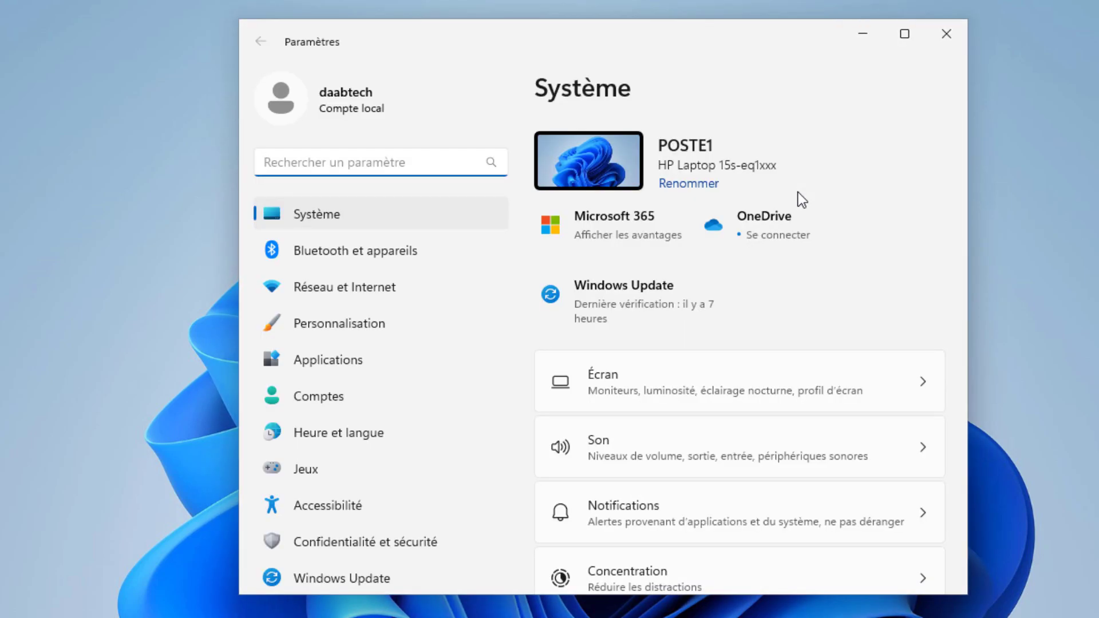
scroll(473, 410, down, 1)
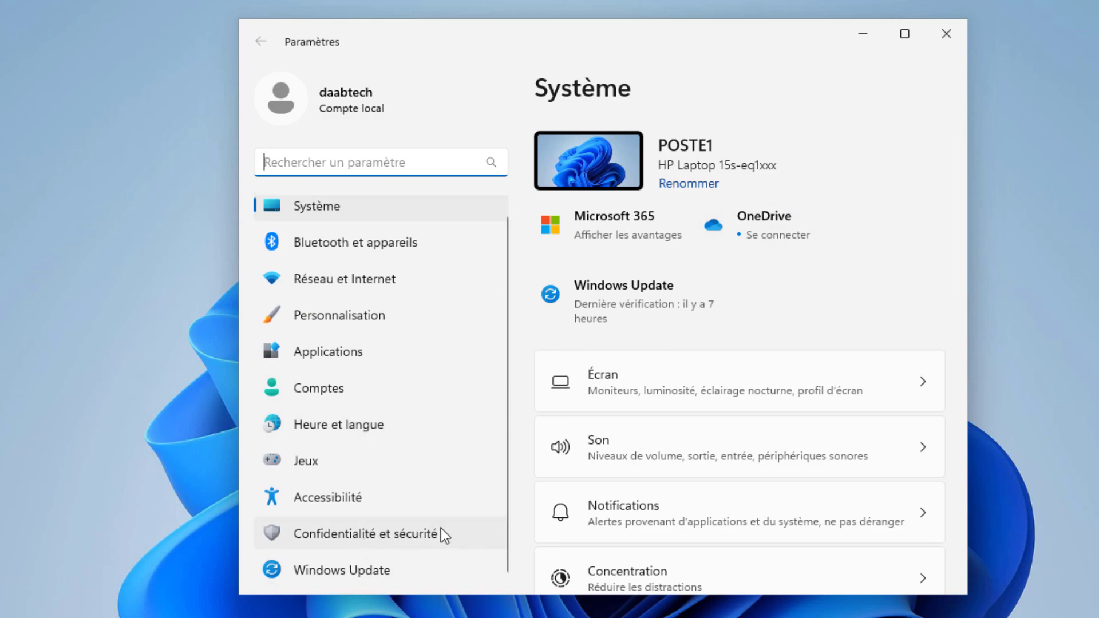
click(463, 531)
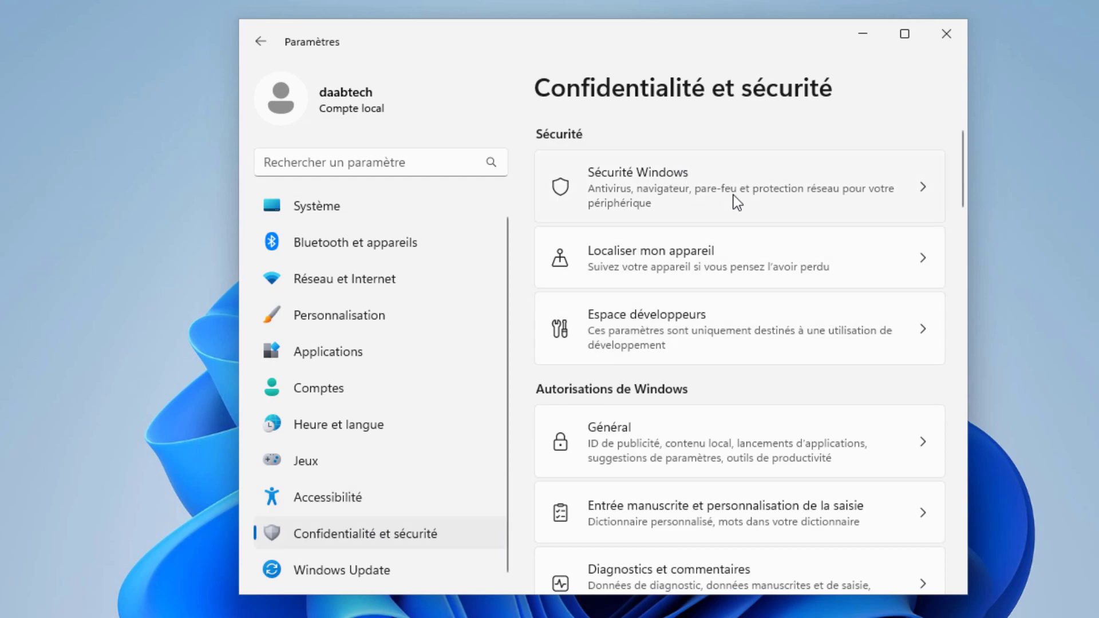
click(766, 193)
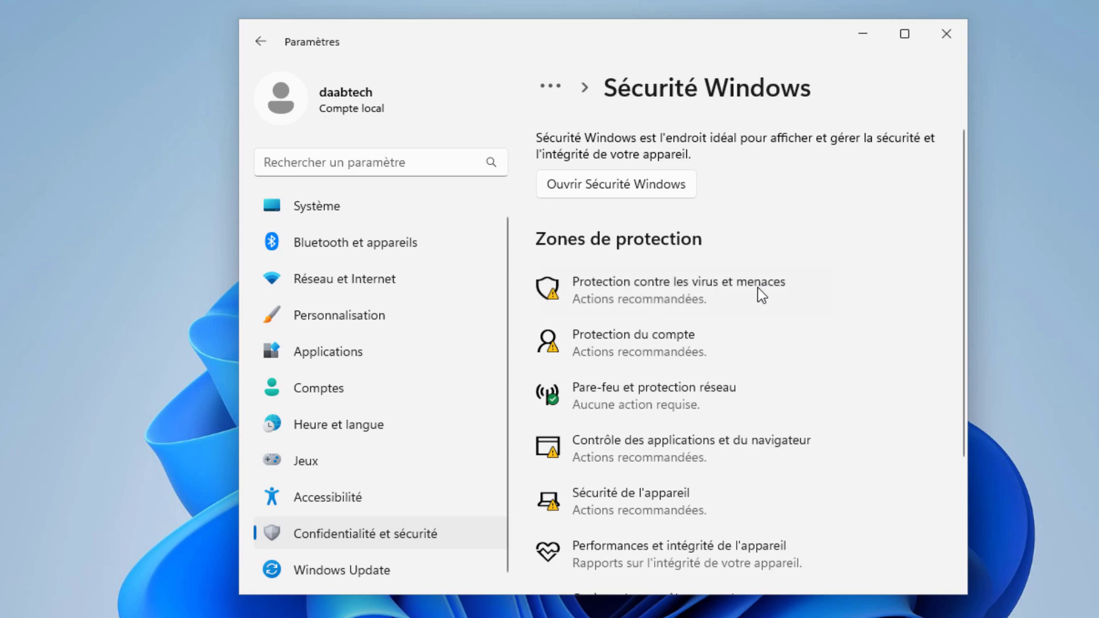
Open the management page for the virus and threat protection settings in Windows Security
click(758, 287)
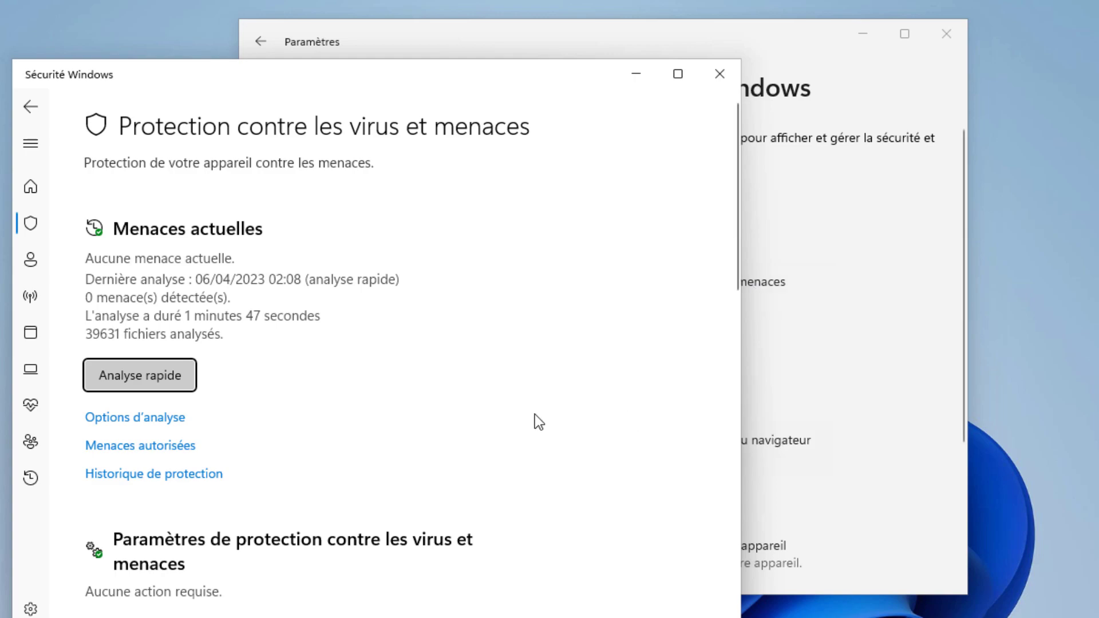
scroll(520, 427, down, 5)
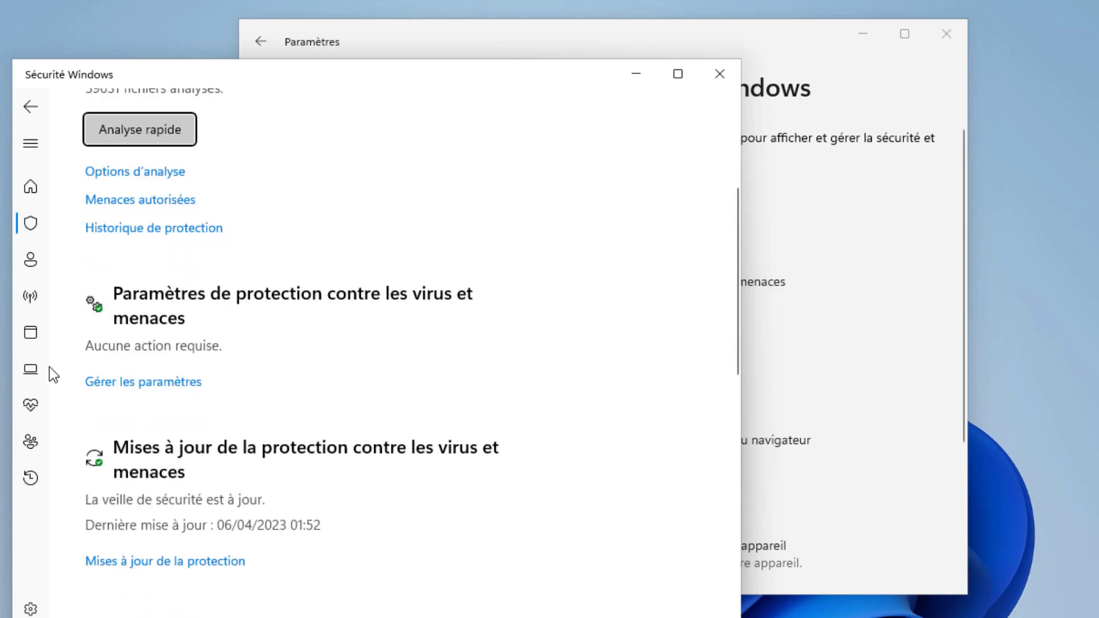
click(148, 383)
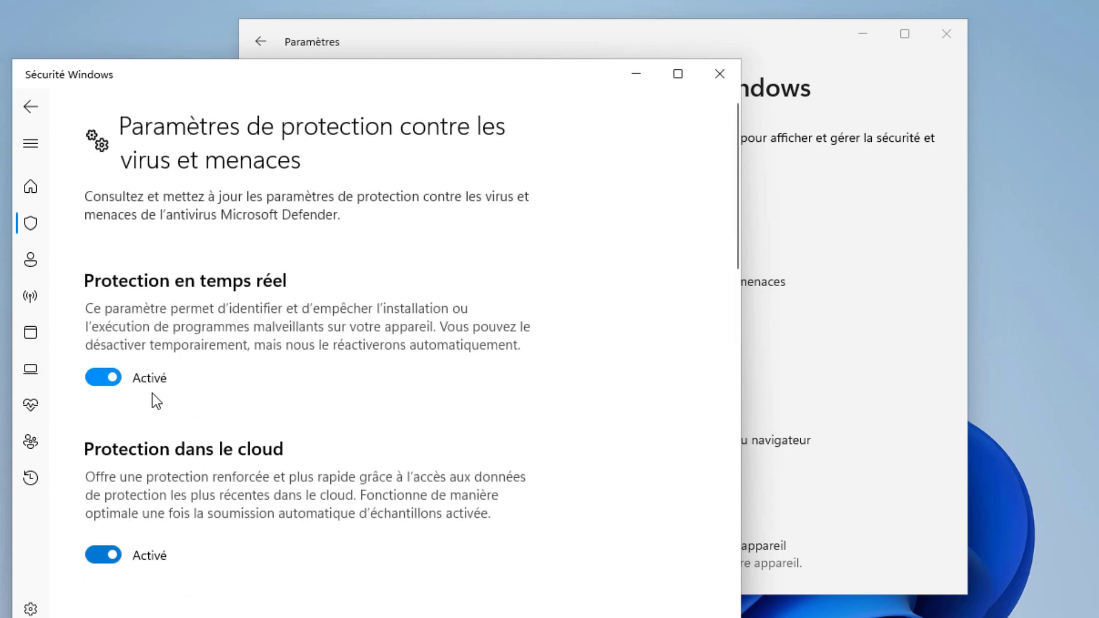
Turn off real-time protection and cloud protection, and ignore the cloud protection warning
click(122, 382)
scroll(341, 469, down, 1)
scroll(341, 470, down, 1)
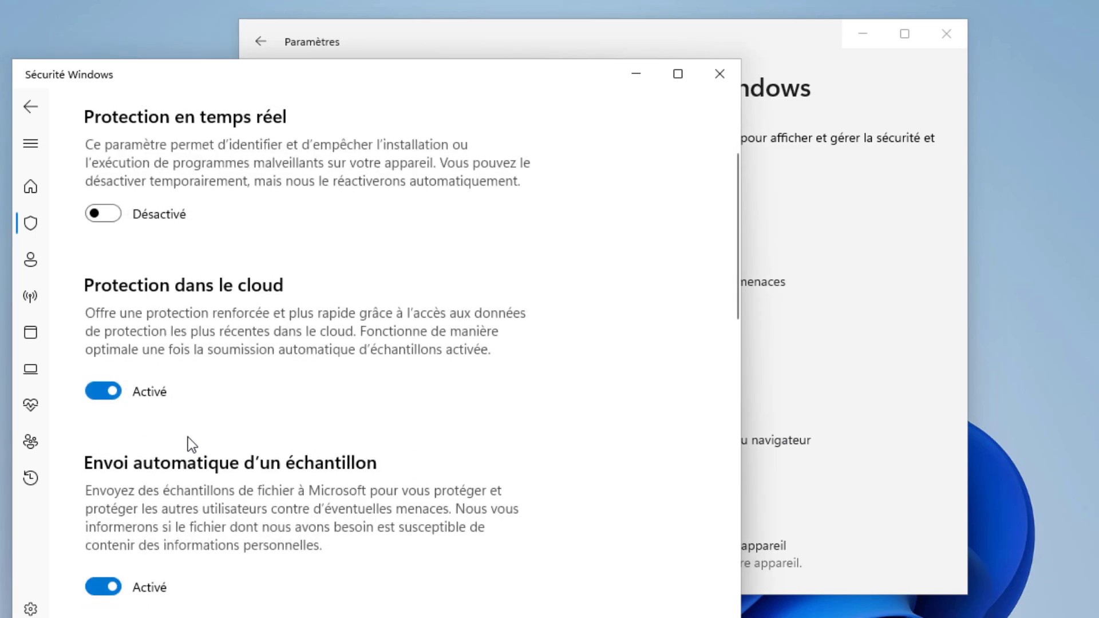
click(104, 390)
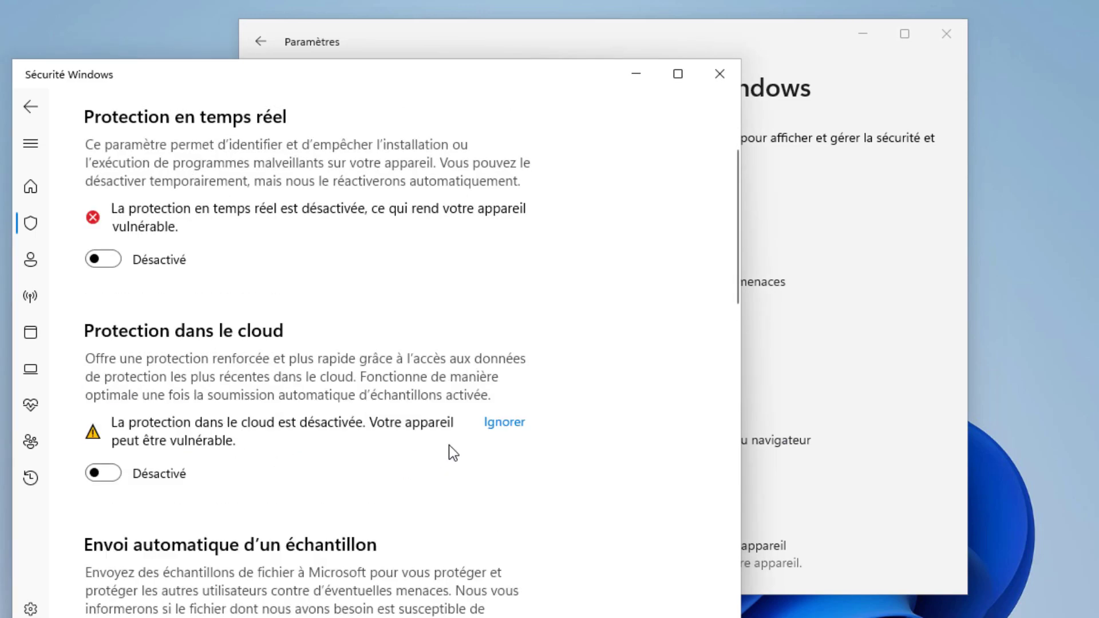
click(504, 426)
Turn off automatic sample submission, ignore its warning, and close the Windows Security and Settings windows
scroll(492, 445, down, 3)
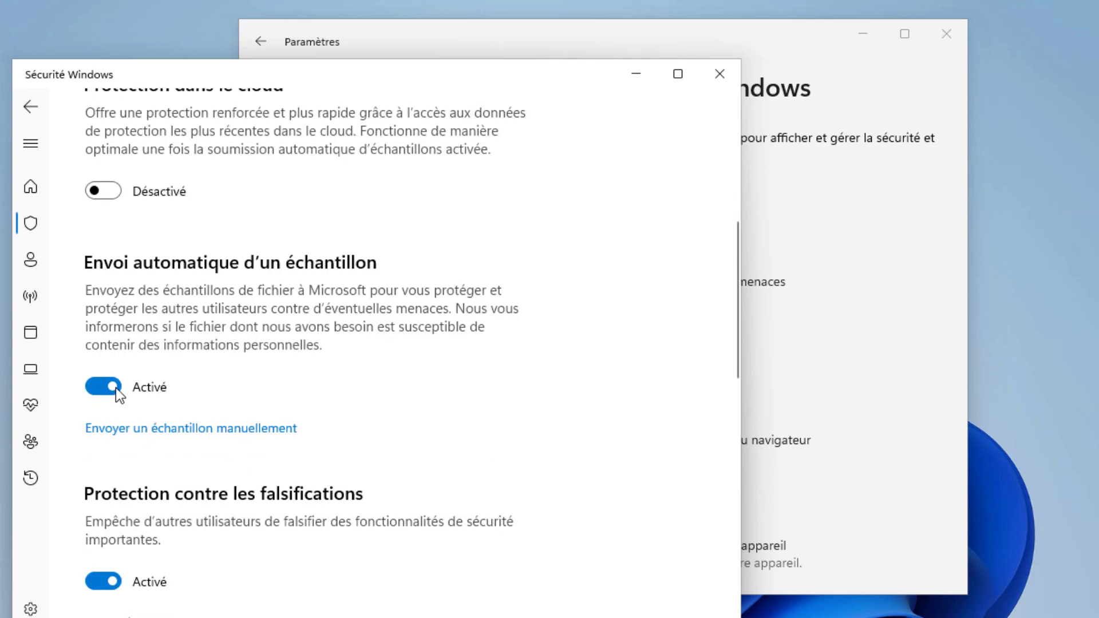
click(112, 387)
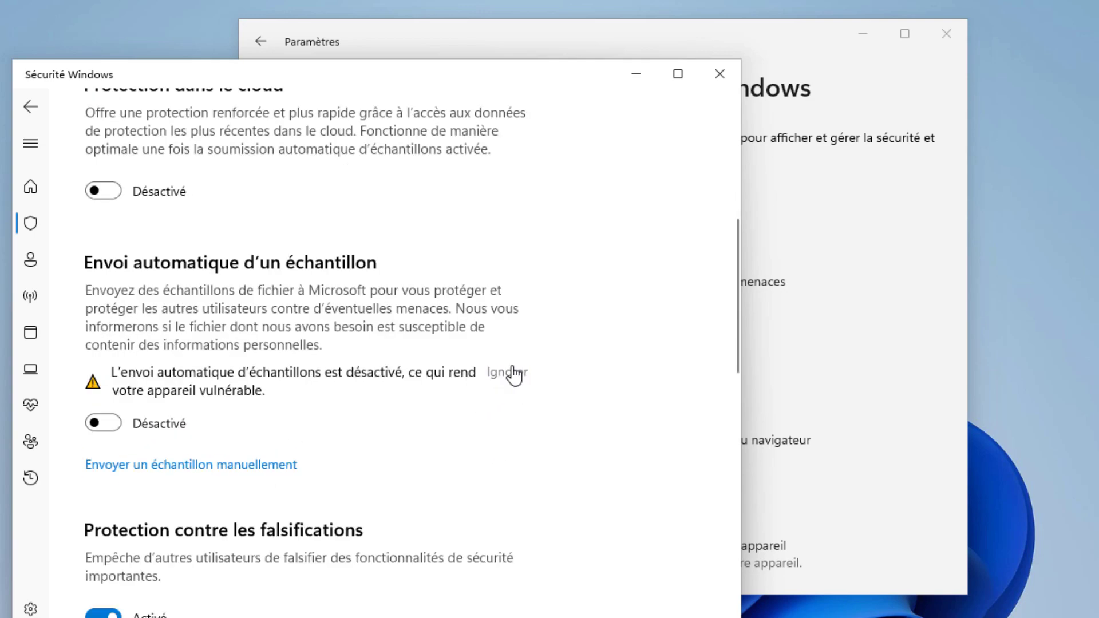
click(510, 372)
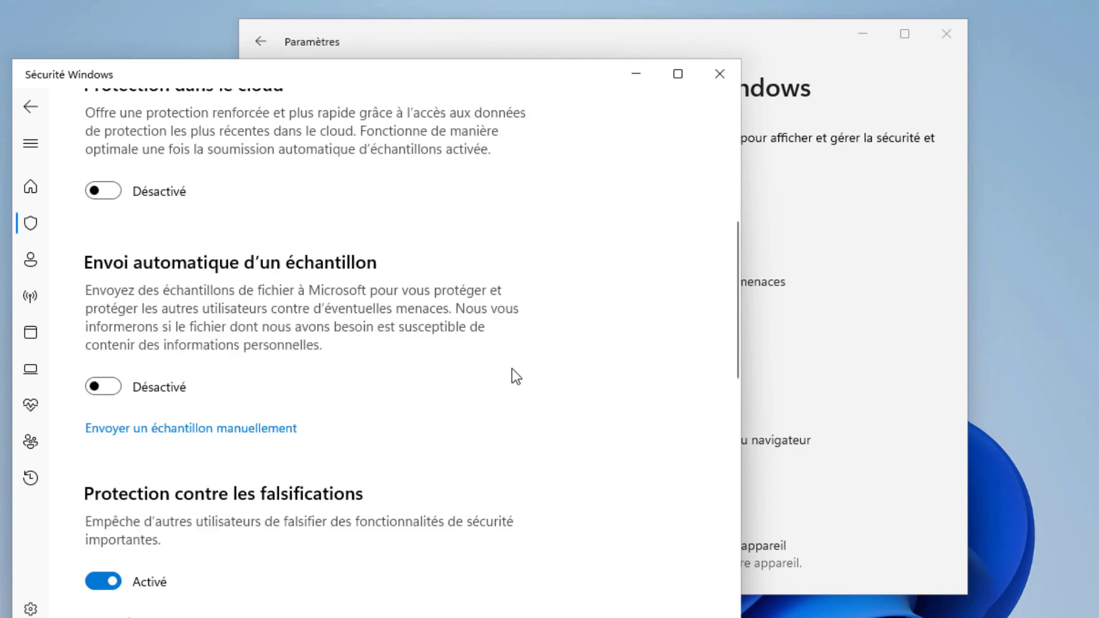
click(720, 73)
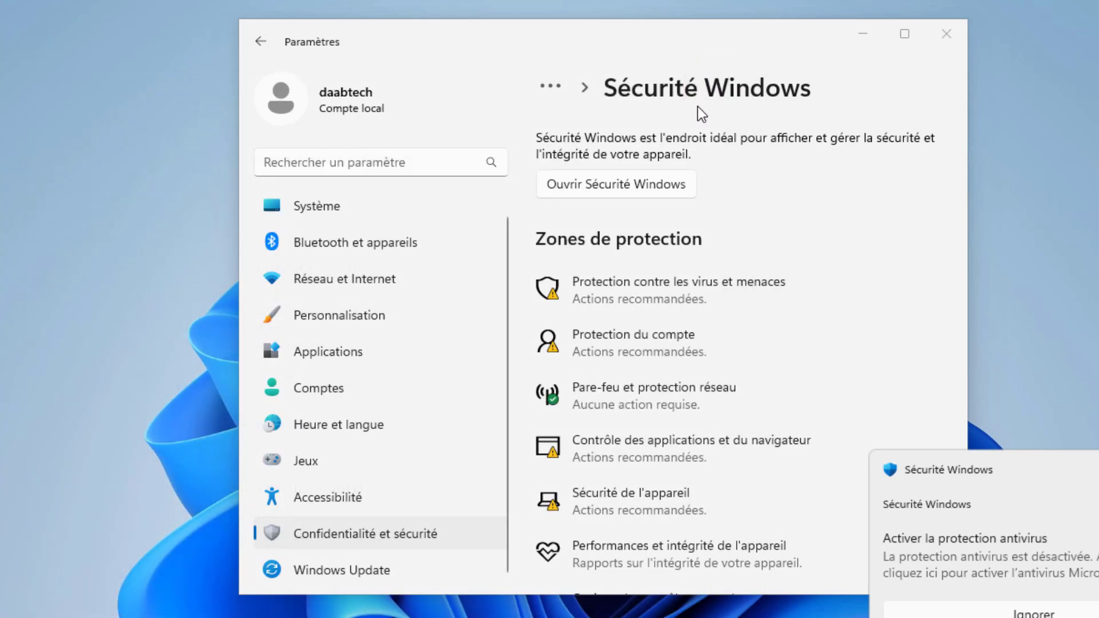
click(946, 34)
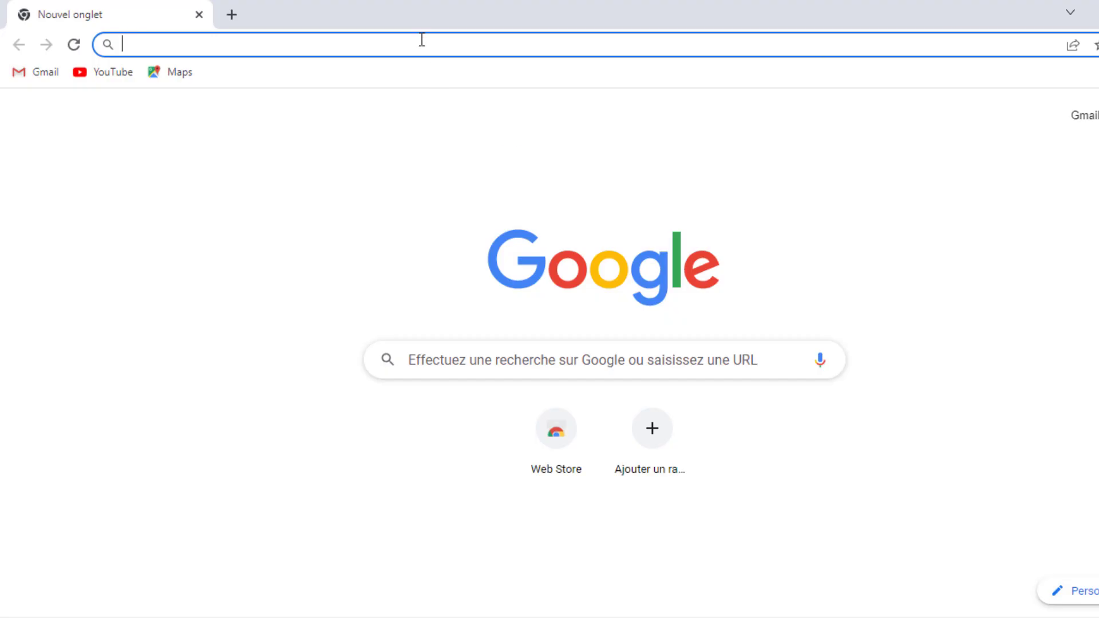
In Chrome, search for "driver pack" and download the installer for all required drivers from driverpack.io
text(dri)
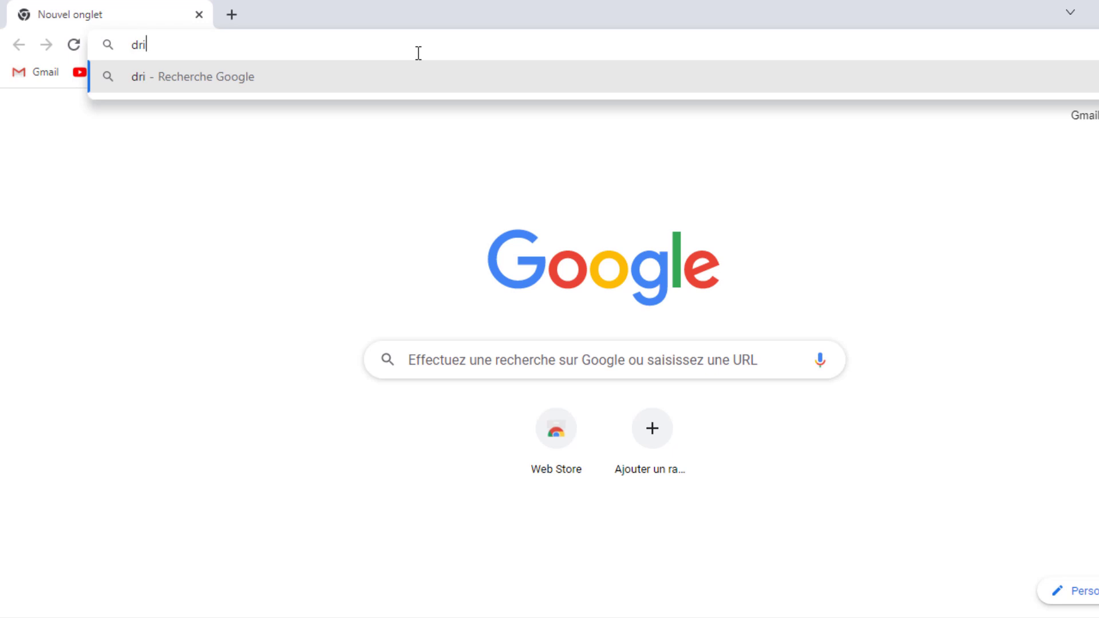
text(ver pack)
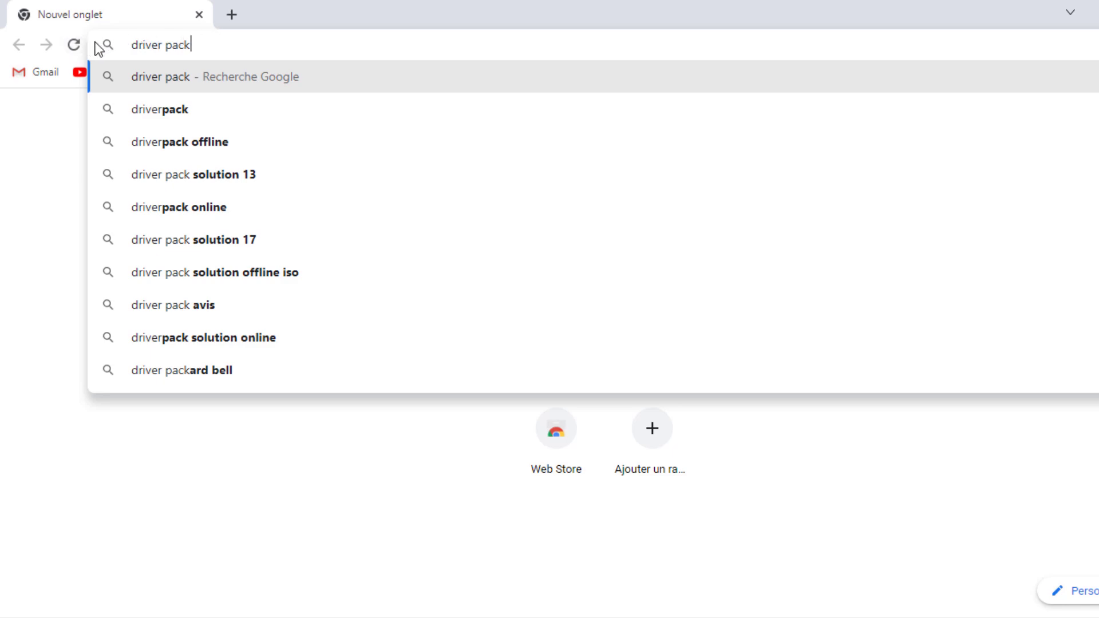
key(Return)
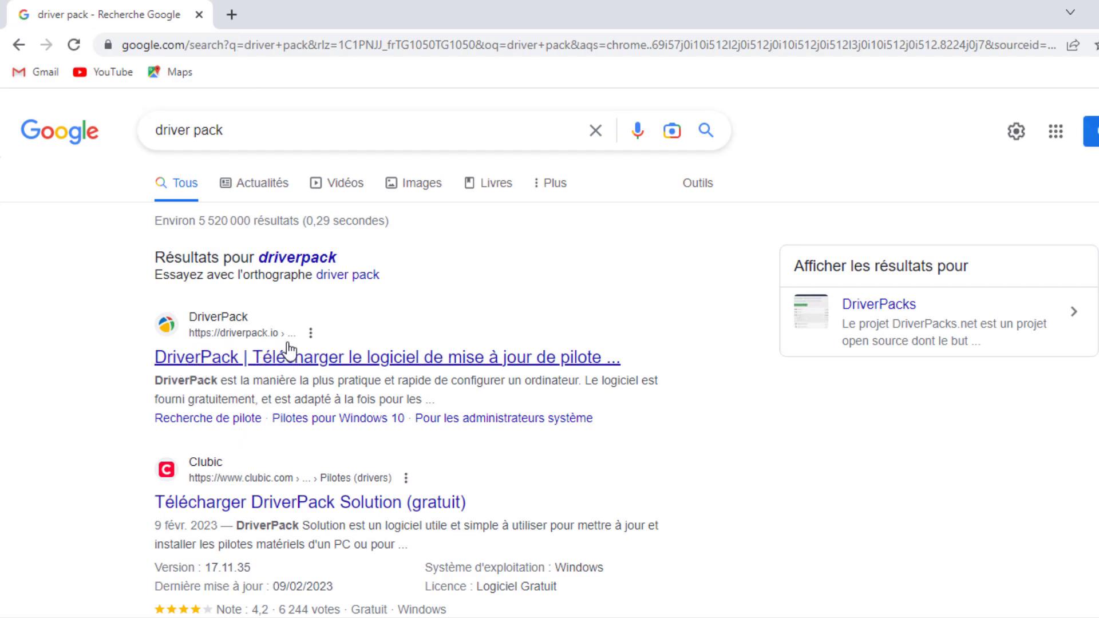
click(346, 360)
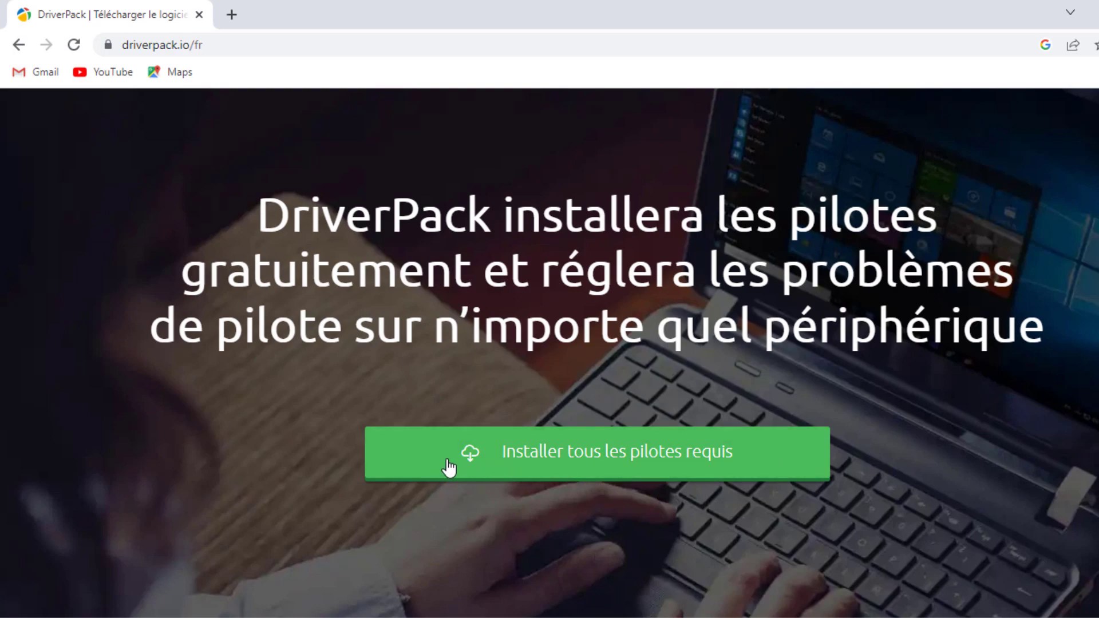
click(744, 458)
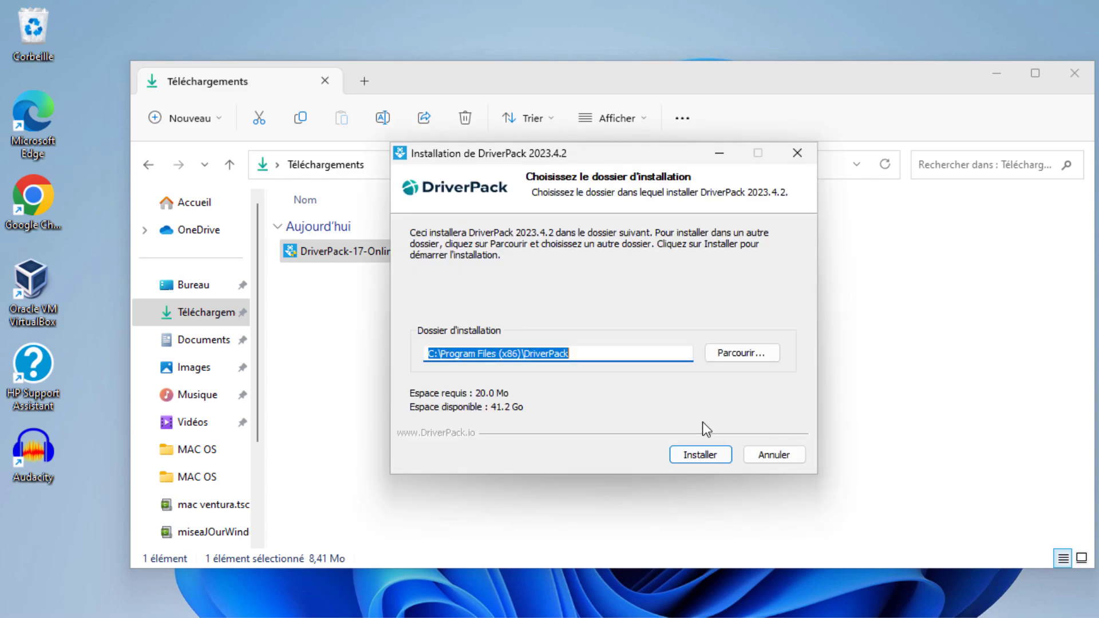
Install DriverPack 2023.4.2 in the folder C:\Program Files (x86)\DriverPack and complete the setup wizard
click(704, 455)
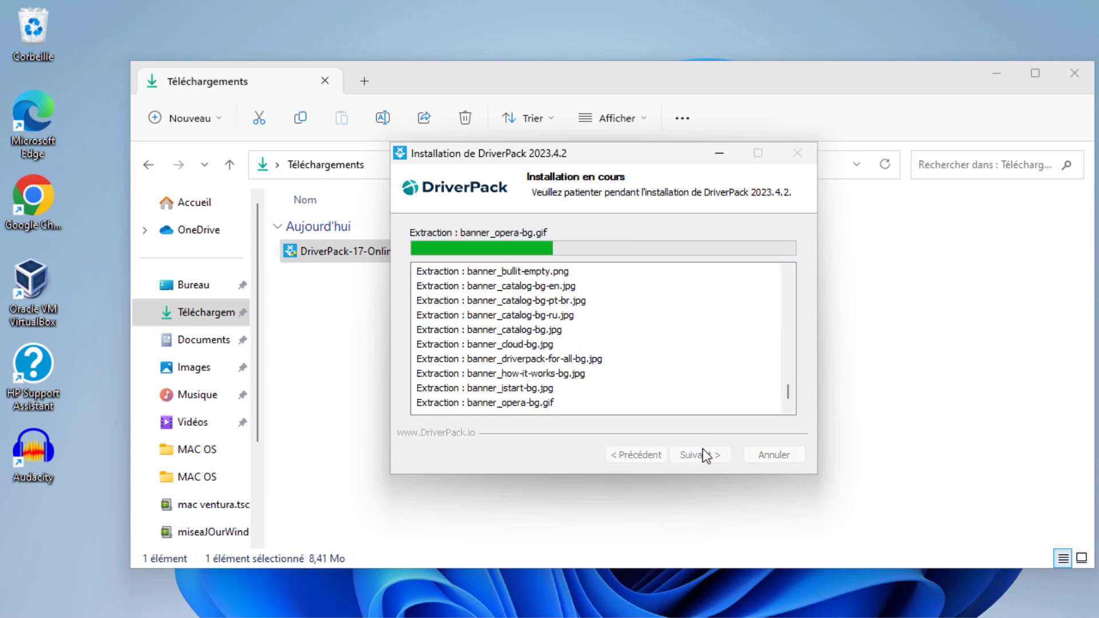
click(997, 79)
click(698, 454)
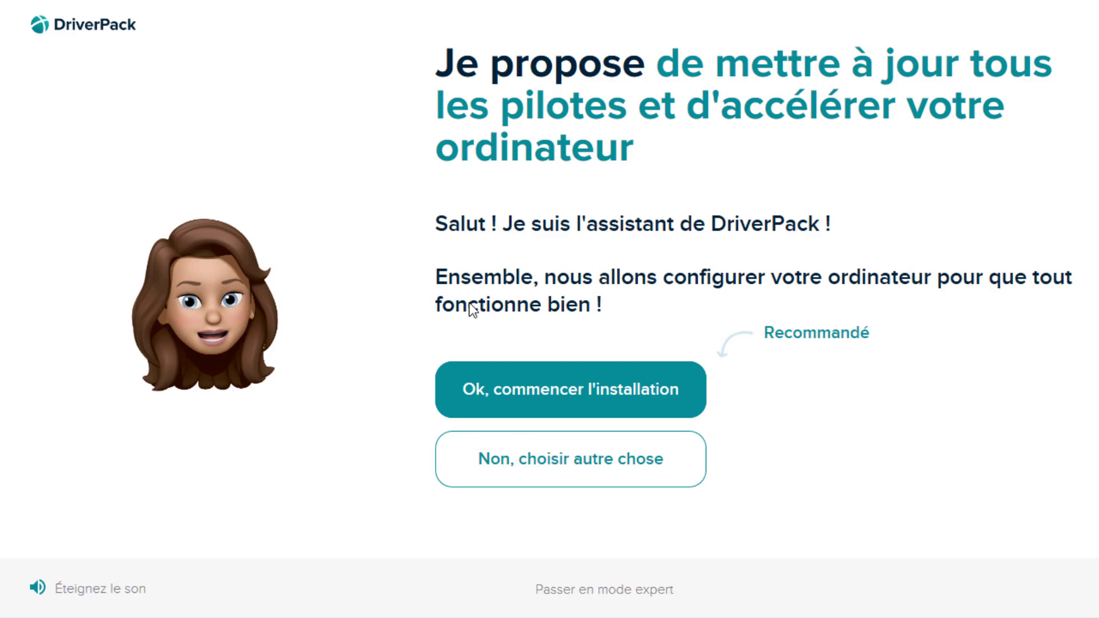
Run the recommended driver installation in DriverPack and accept the recommended computer restart
click(585, 395)
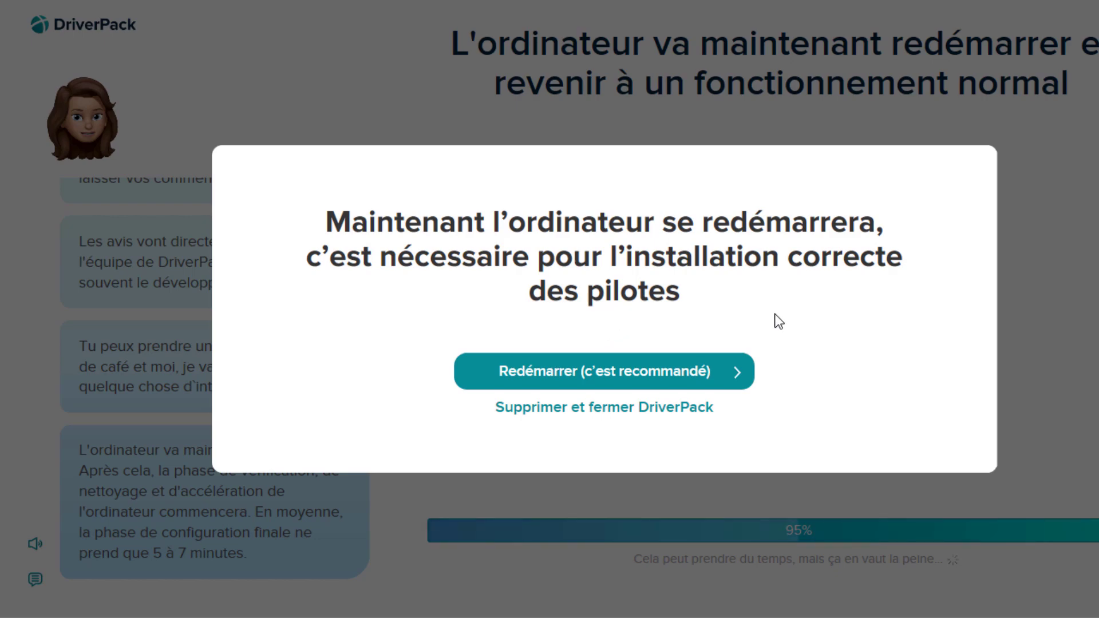
click(657, 369)
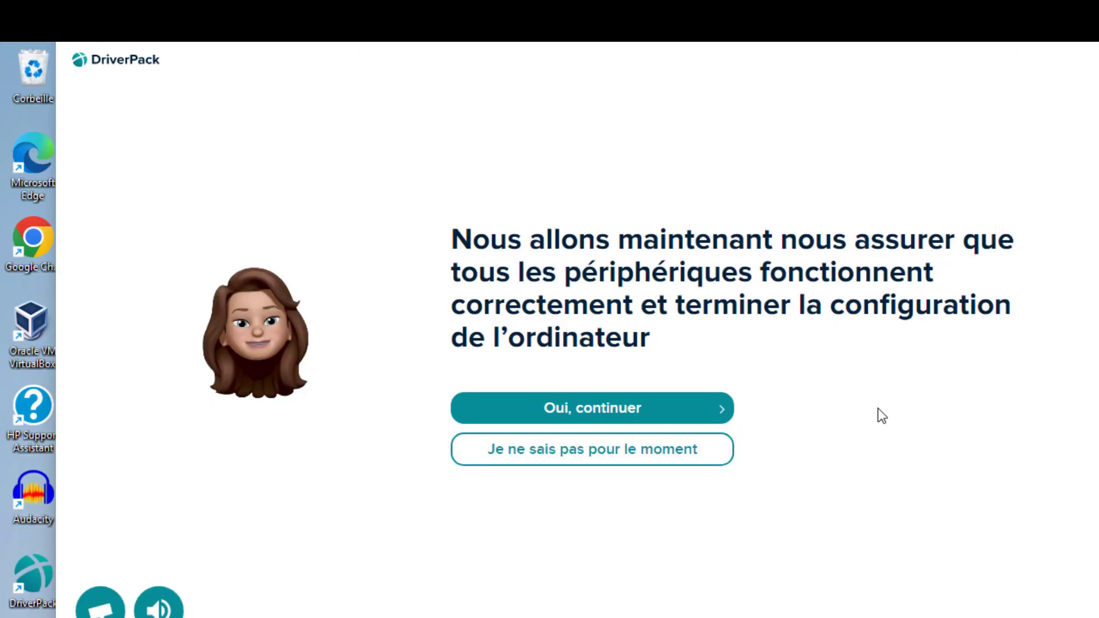
Continue the device check past the list of installed drivers and report that sound and video work normally
click(653, 410)
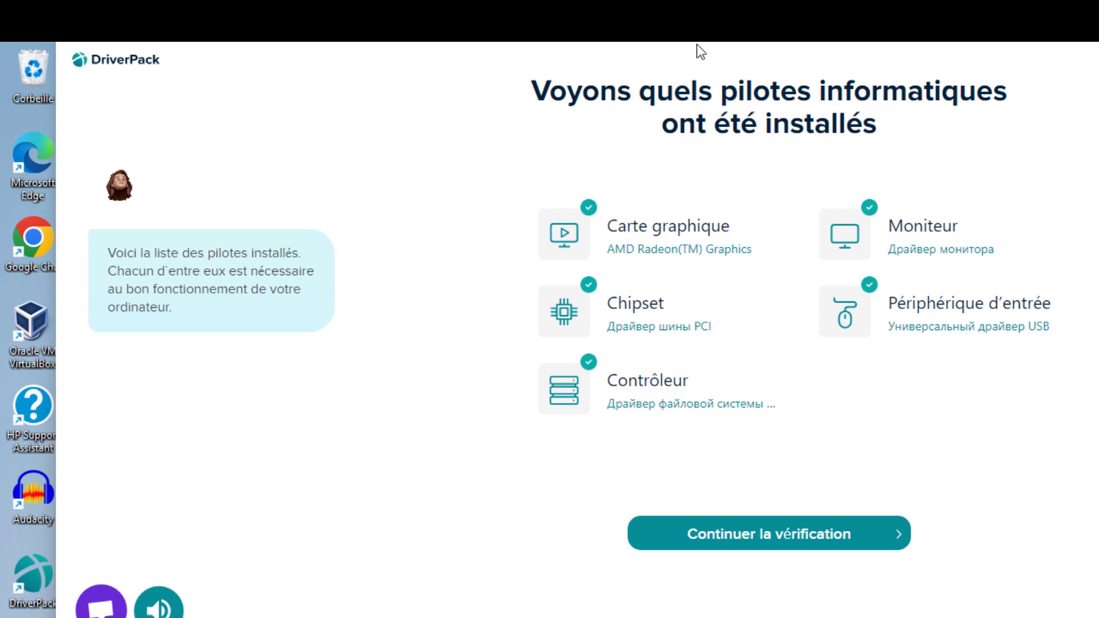
click(849, 548)
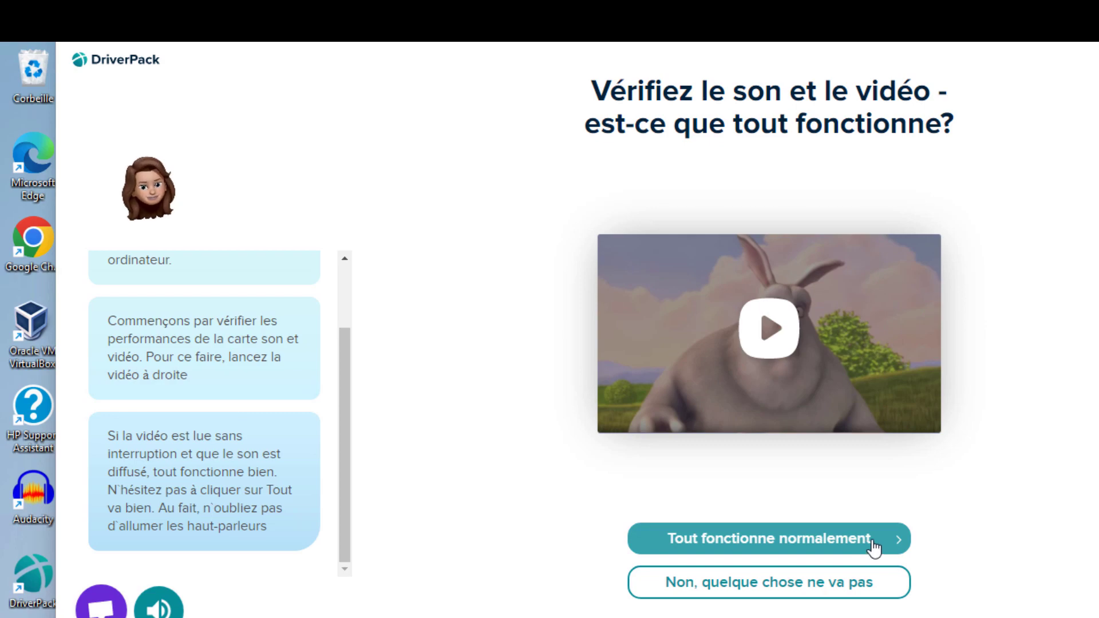
click(874, 547)
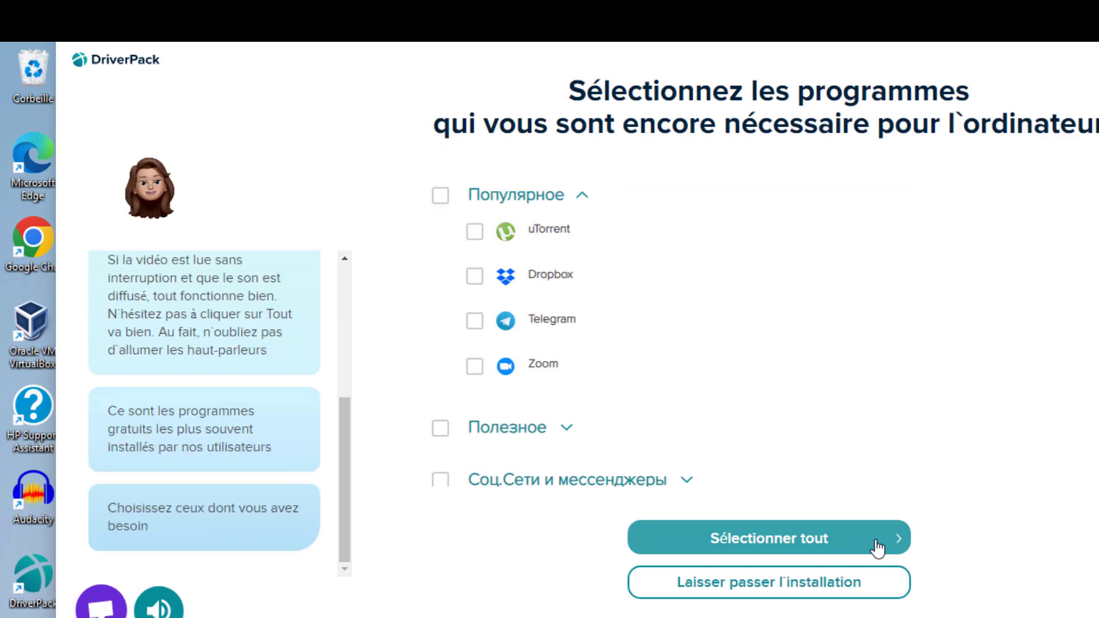
Skip installing the extra programs, driver utilities and a main browser, and leave the Windows update settings unmodified
click(832, 594)
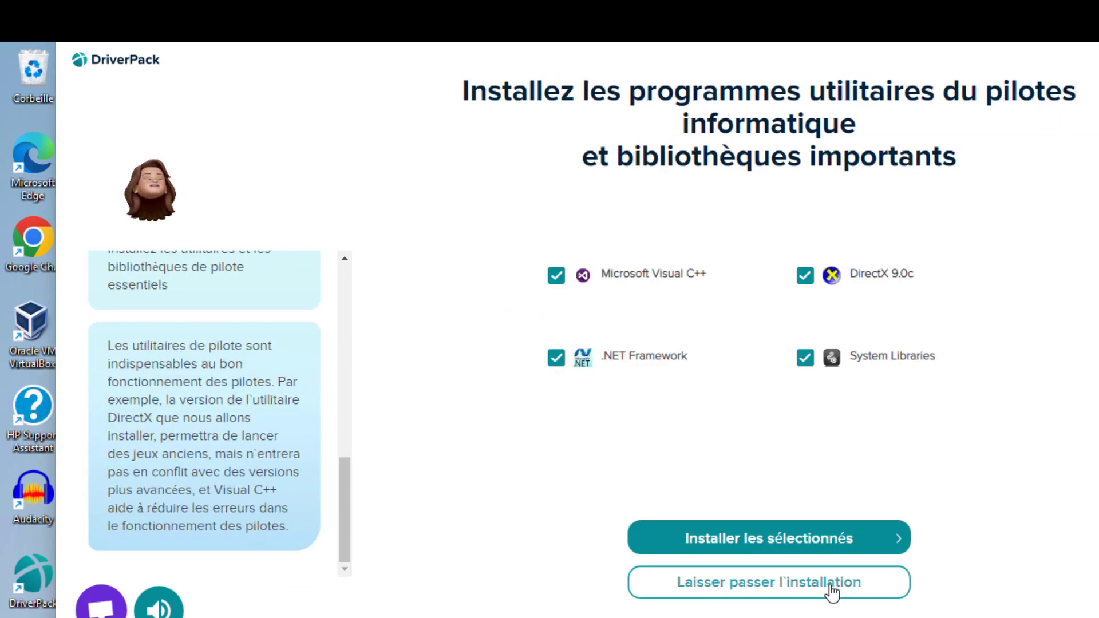
click(832, 594)
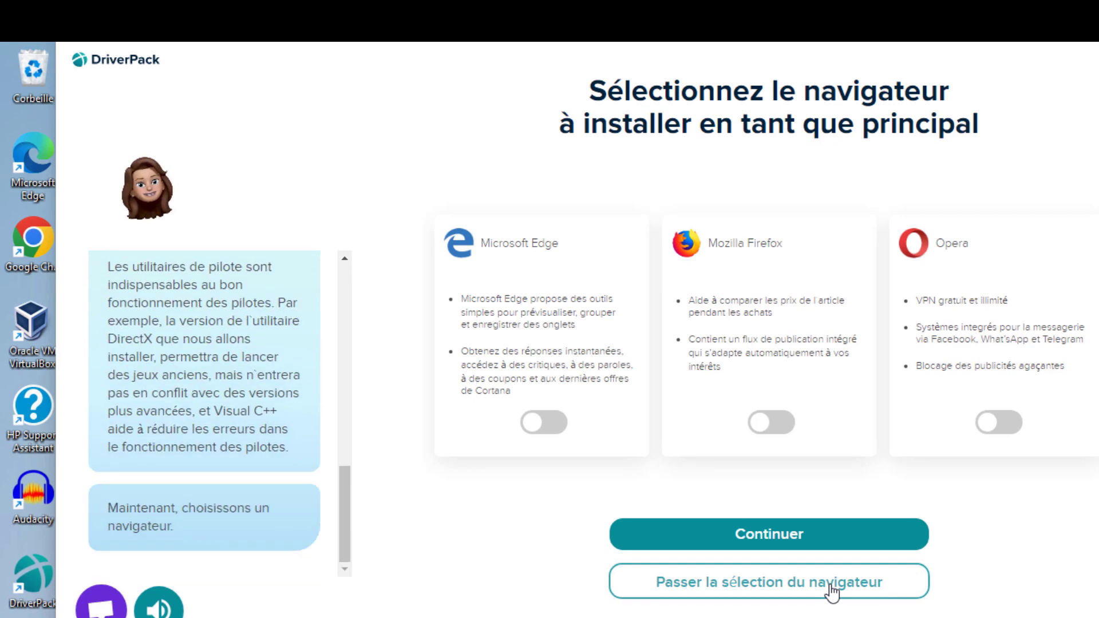
click(832, 594)
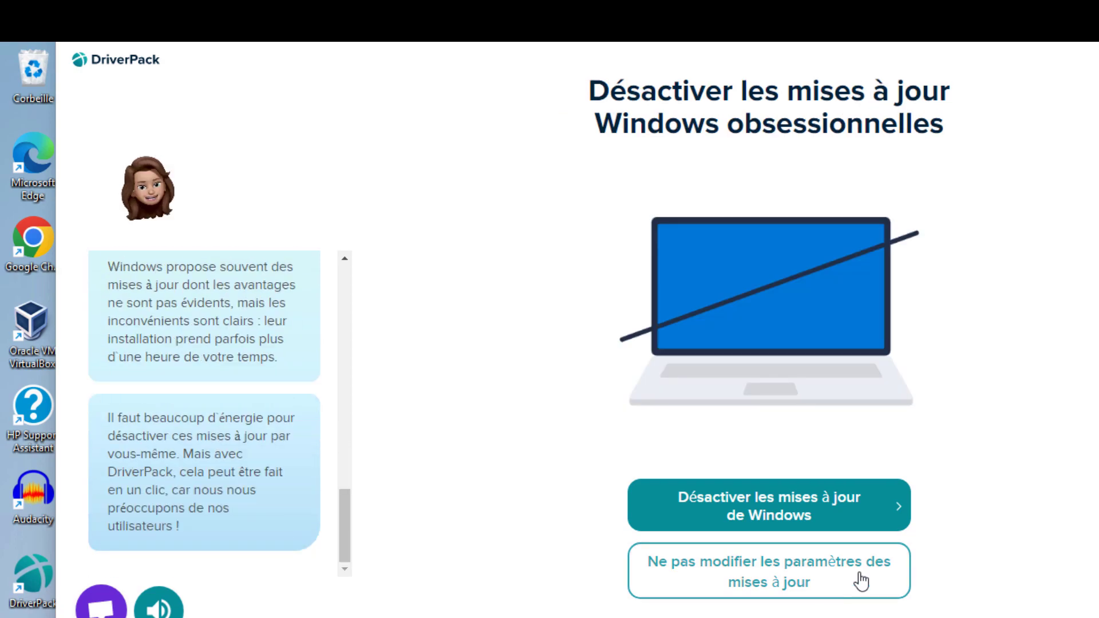
click(857, 580)
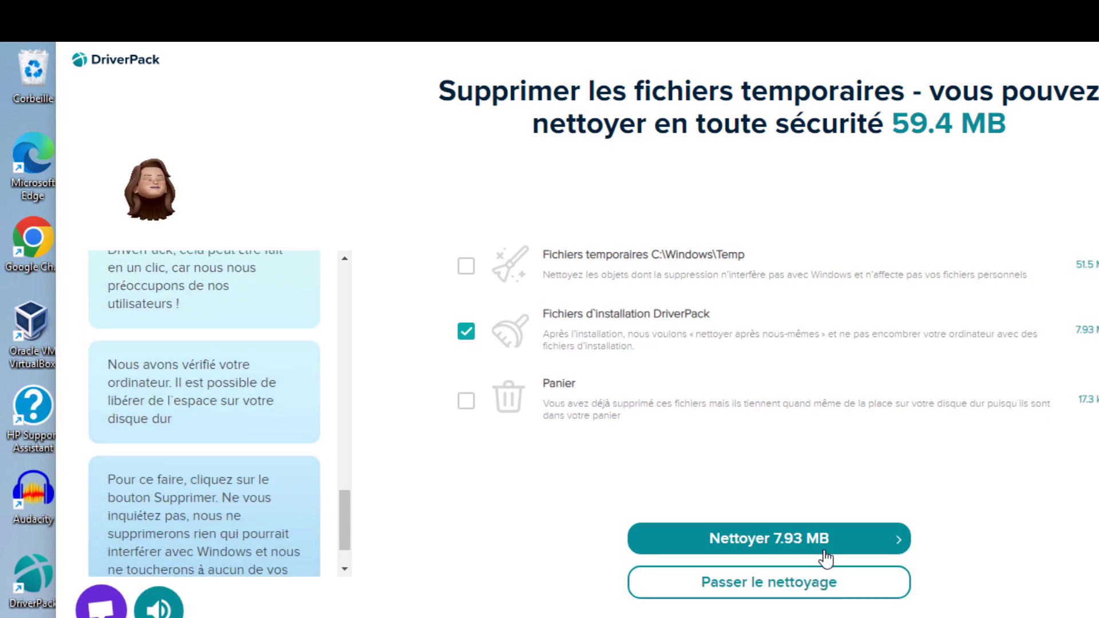
Clean up the DriverPack installation files, continue past the startup items, and finish the configuration
click(850, 545)
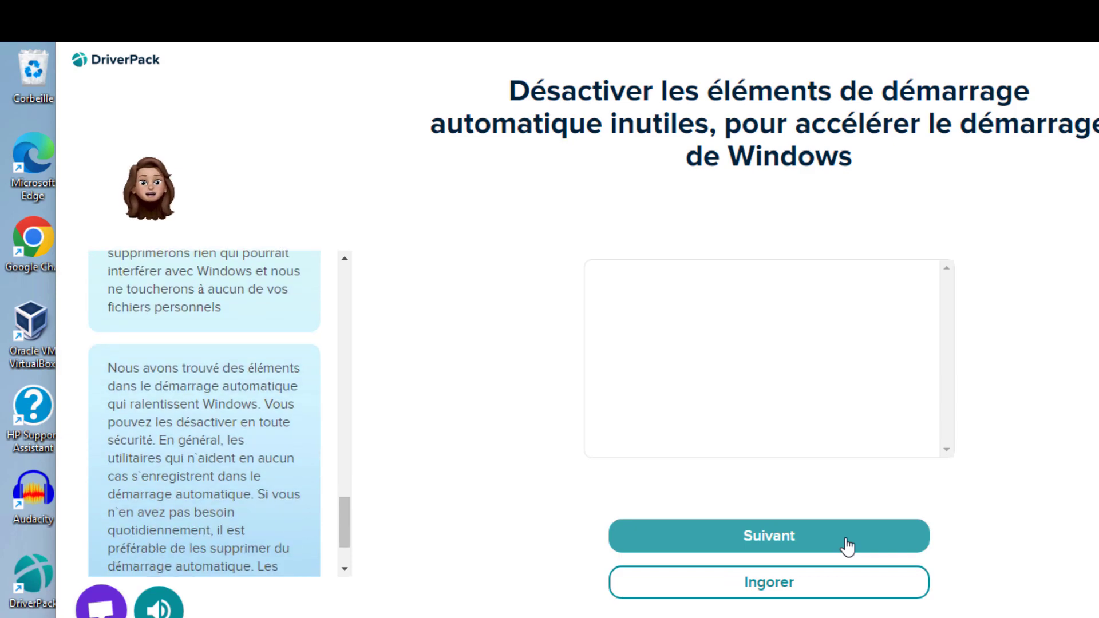
click(848, 545)
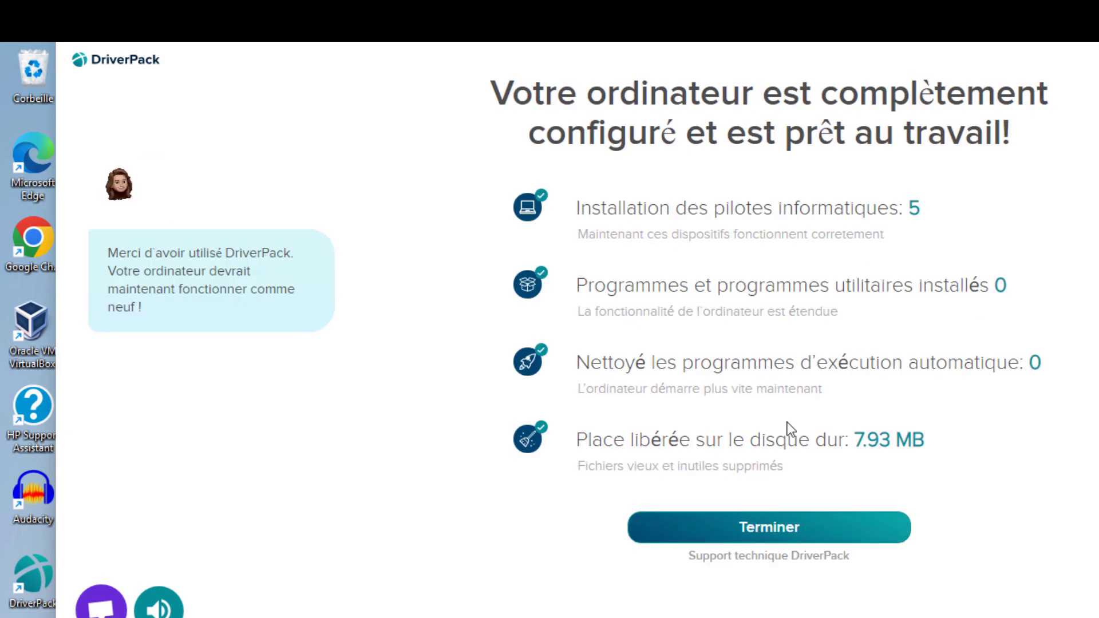
click(799, 528)
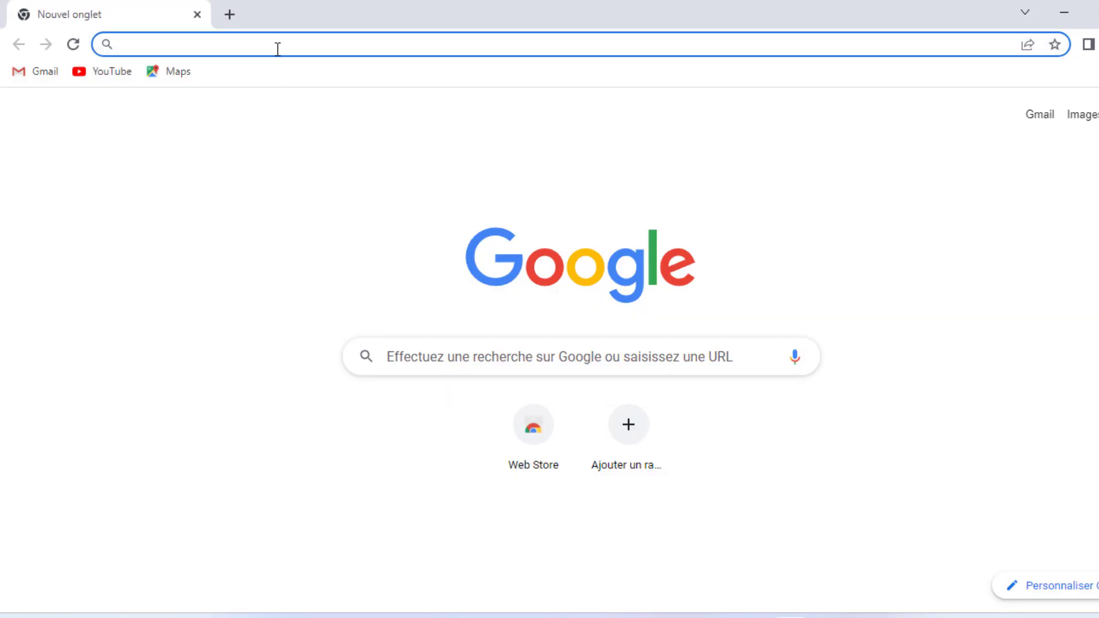
Search the web for "drivers cloud", open the DriversCloud site and accept its cookie notice
text(dri)
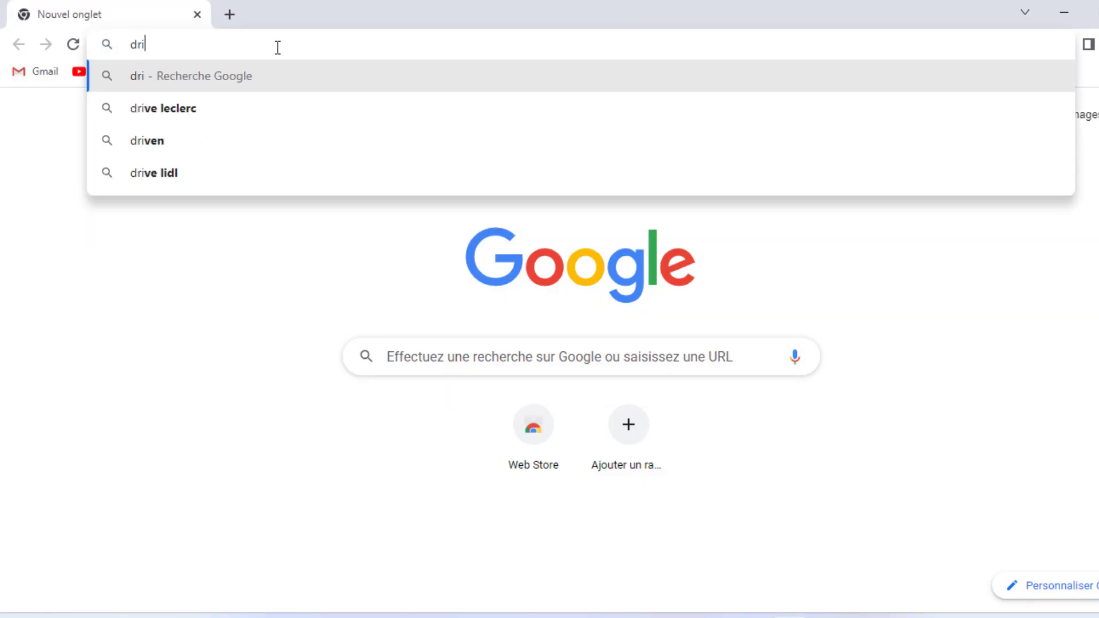
text(vers cloud)
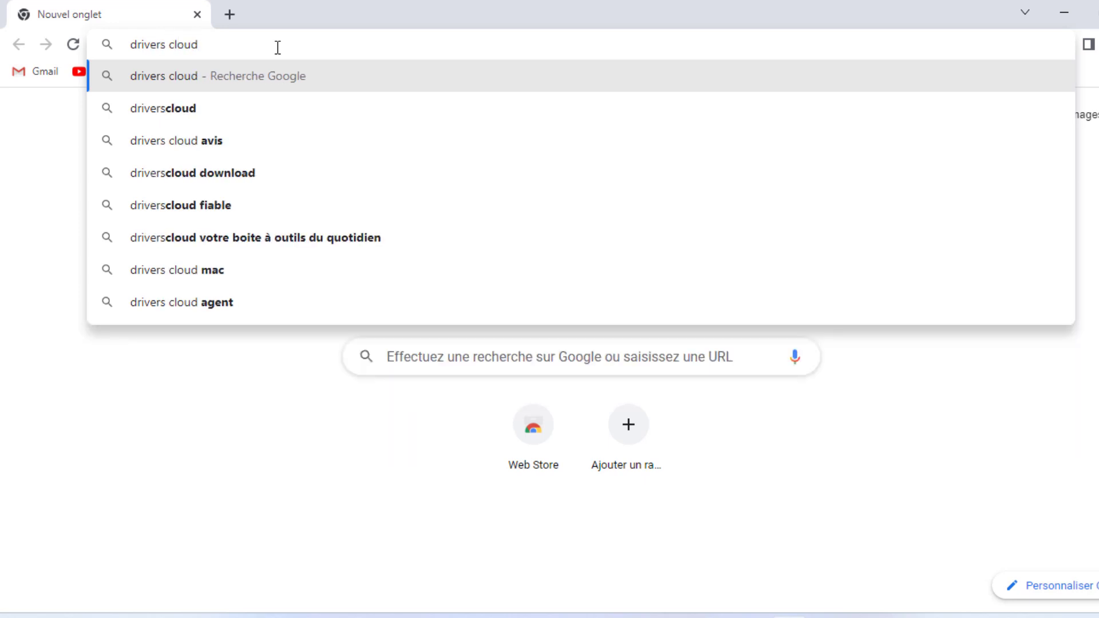
key(Return)
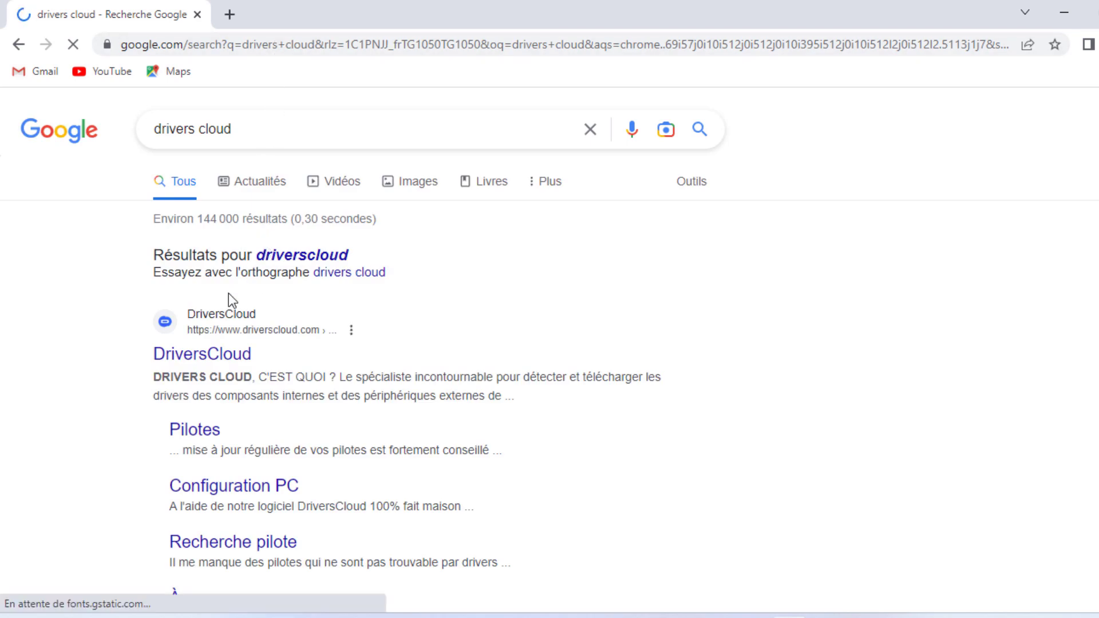
click(210, 355)
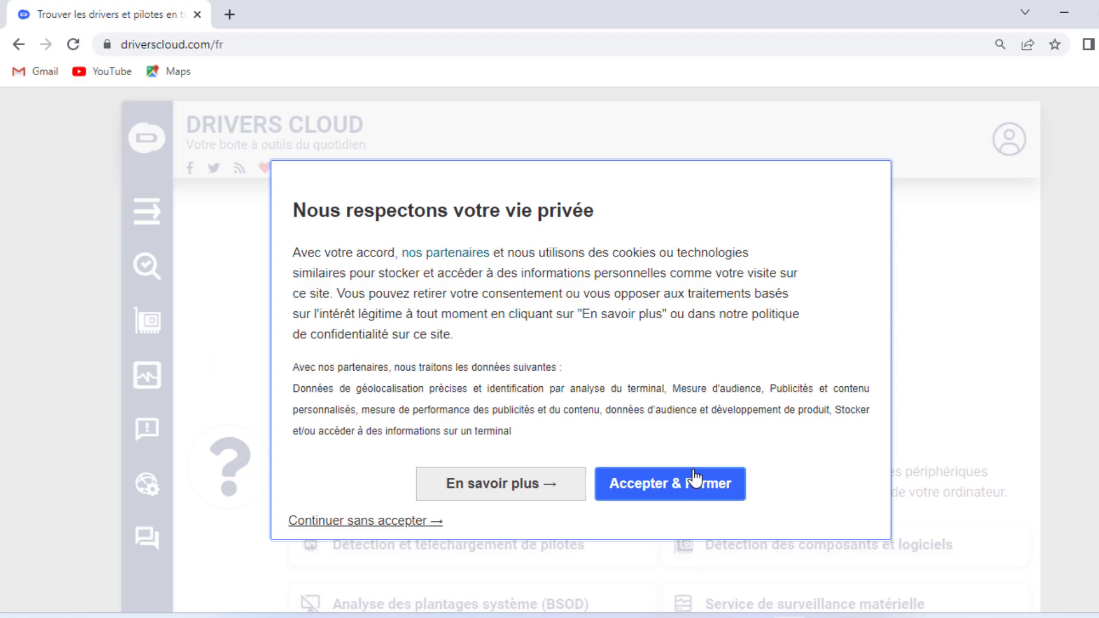
click(695, 496)
Open the driver detection and download section and start the detection to download the DriversCloud_Win.exe installer
scroll(635, 487, down, 1)
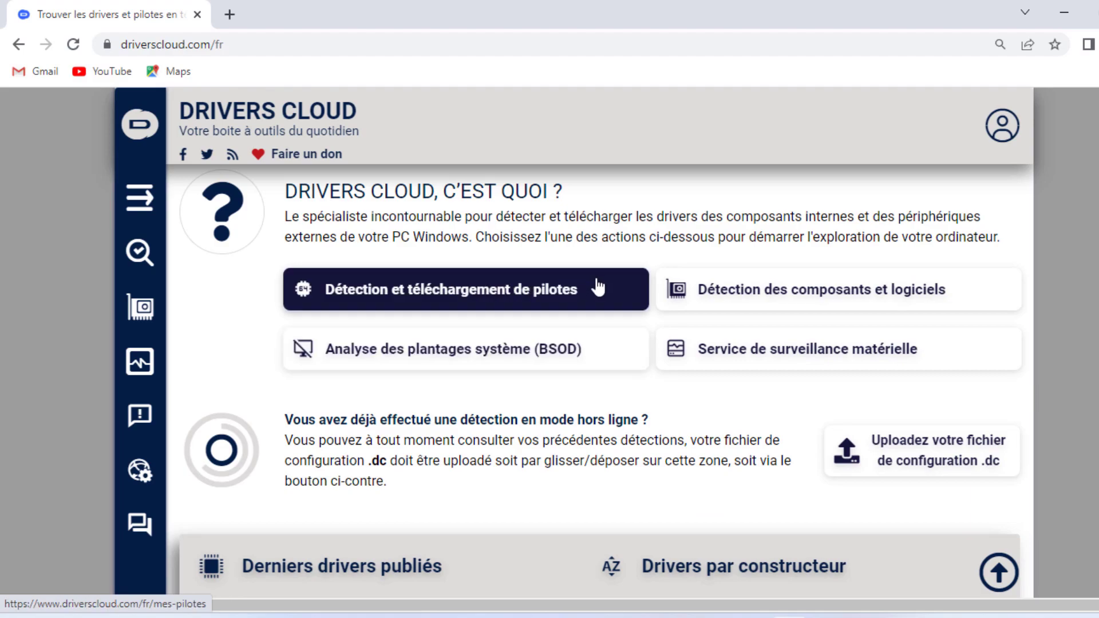
click(617, 296)
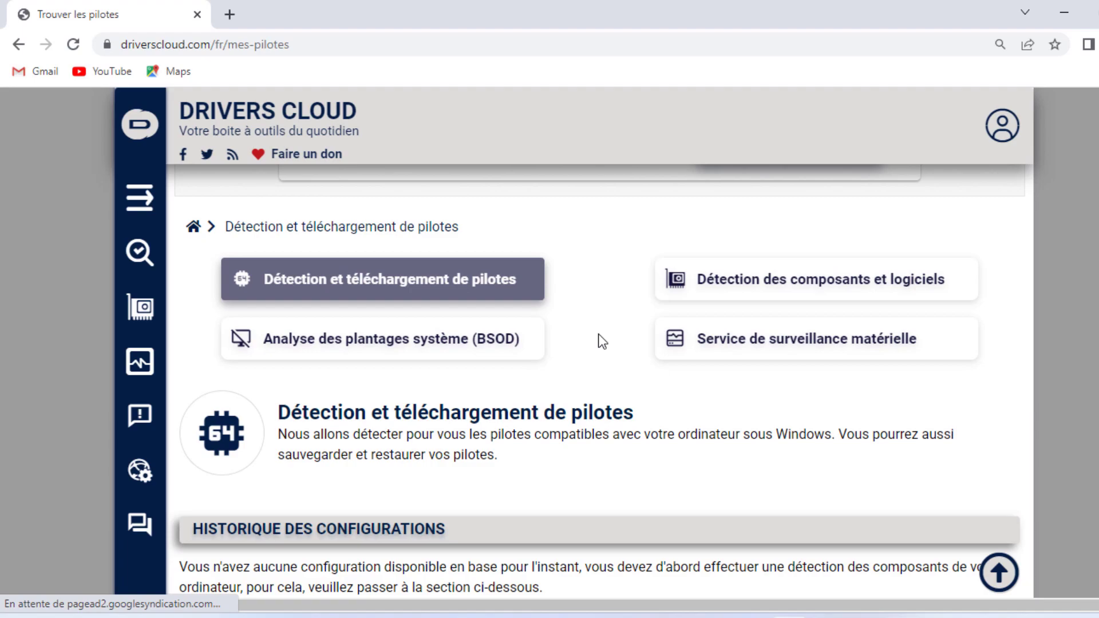
scroll(599, 335, down, 3)
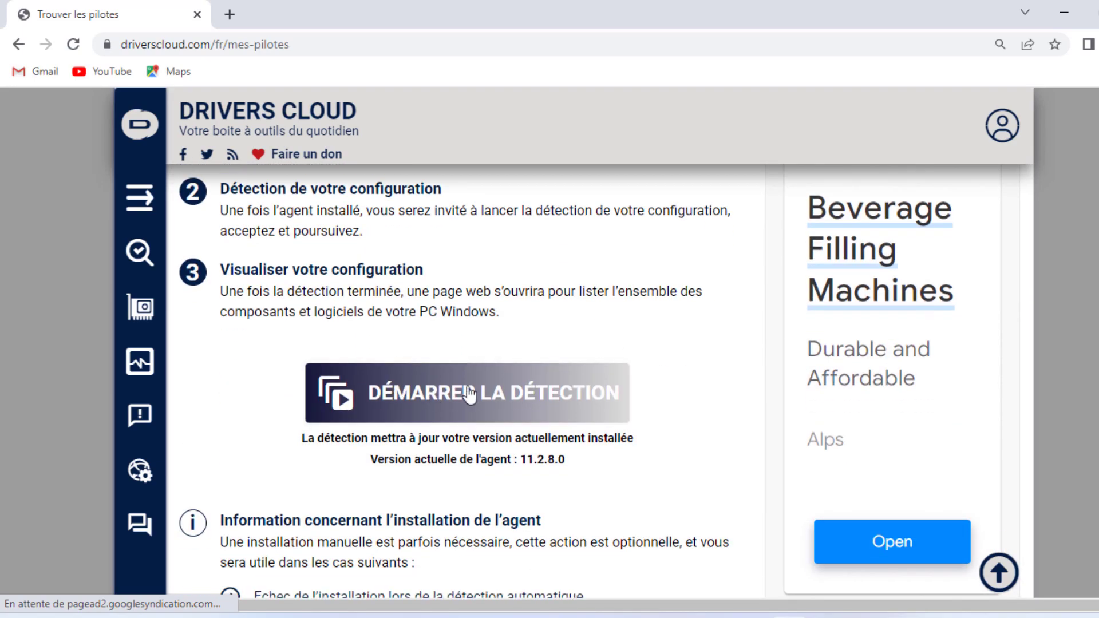
click(550, 413)
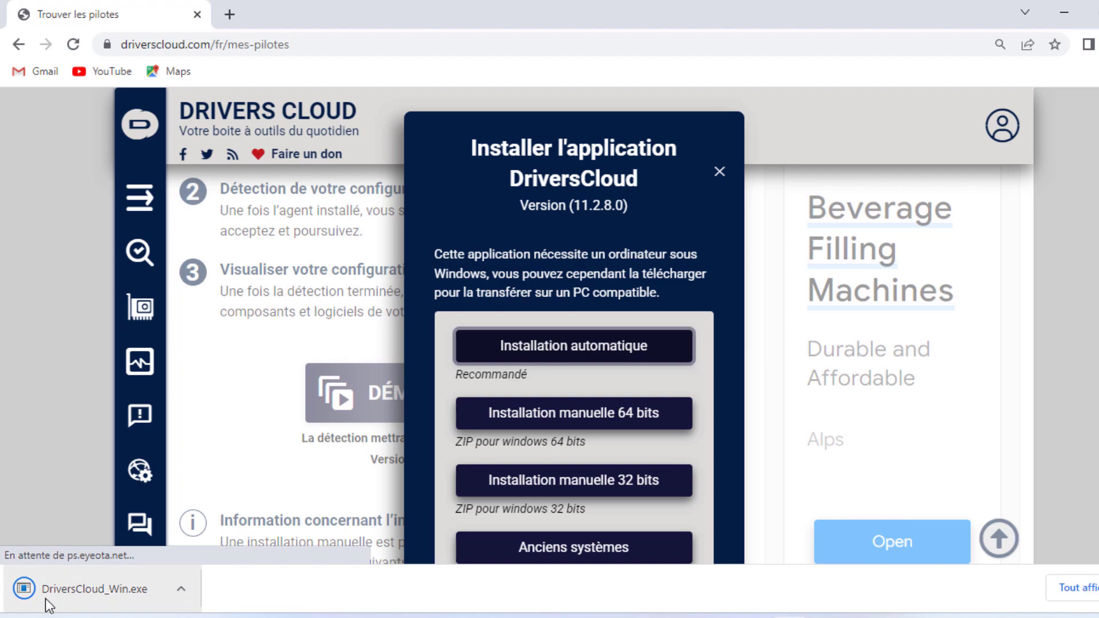
Install DriversCloud in French from the downloaded DriversCloud_Win.exe and launch the driver detection
click(117, 605)
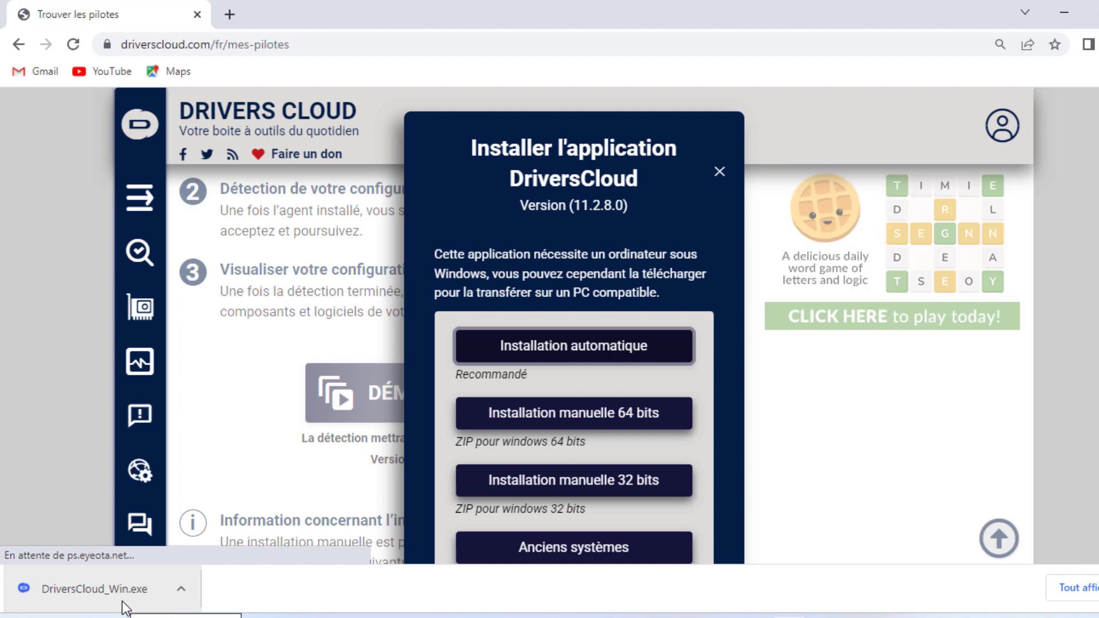
click(127, 598)
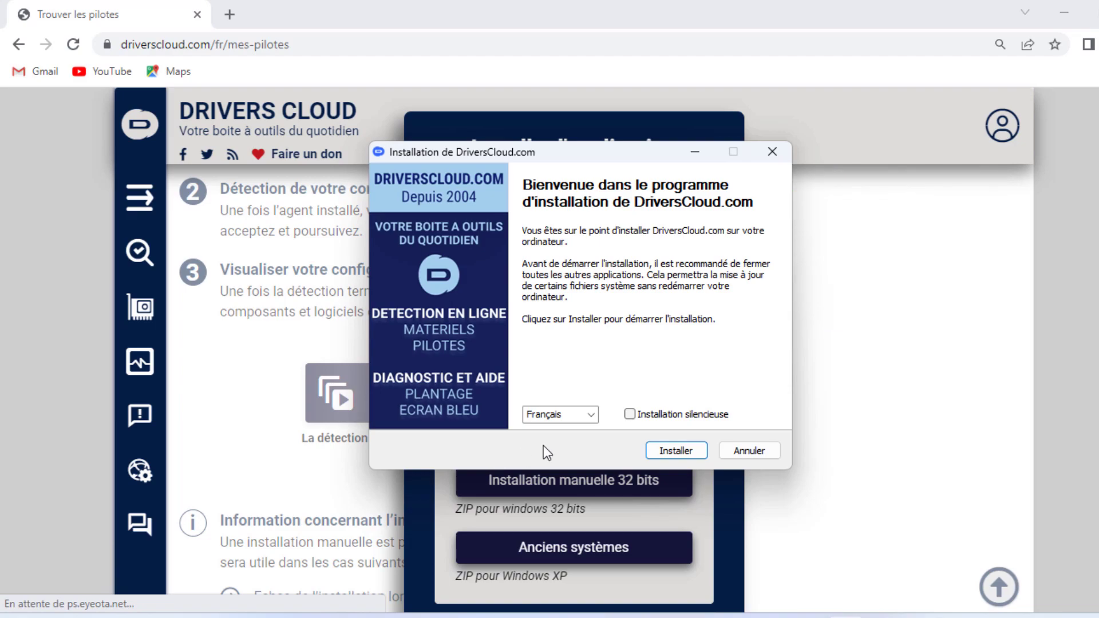
click(681, 449)
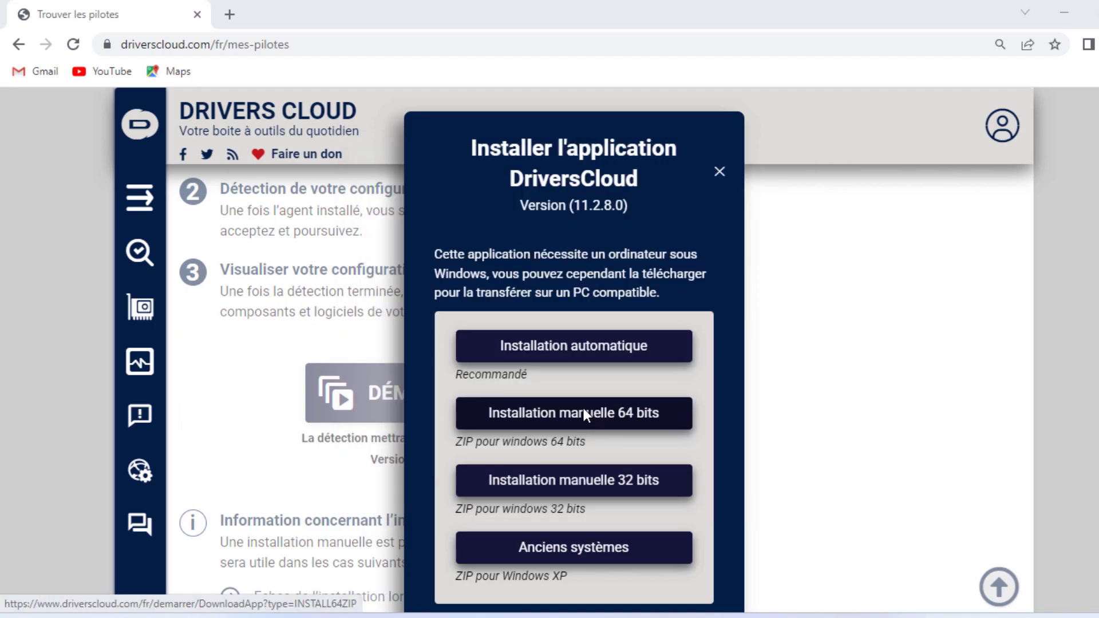
click(669, 447)
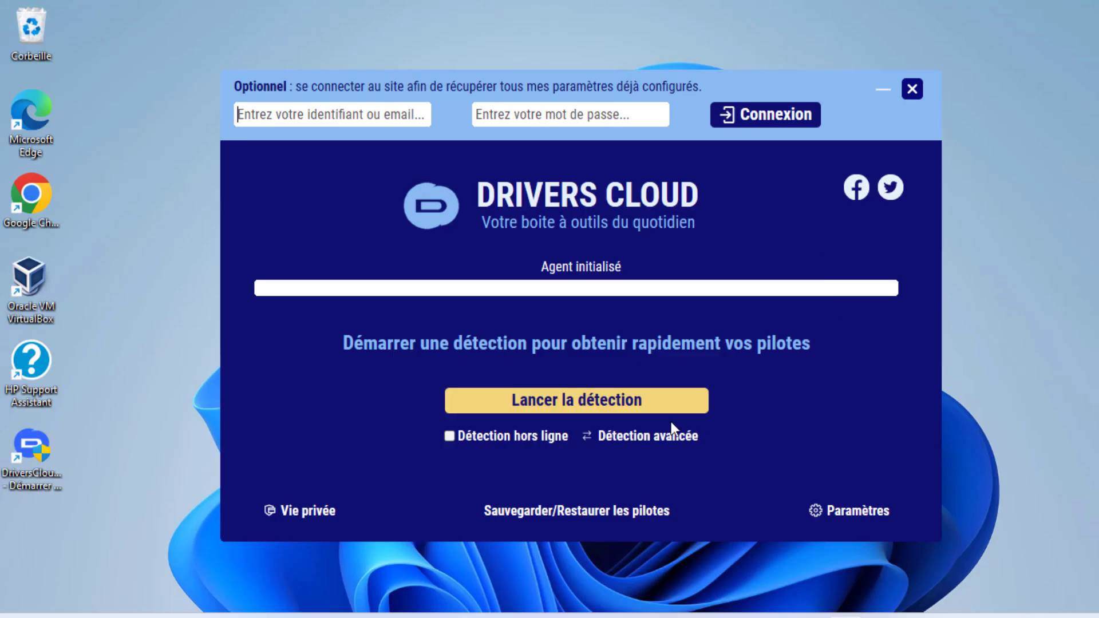
click(660, 403)
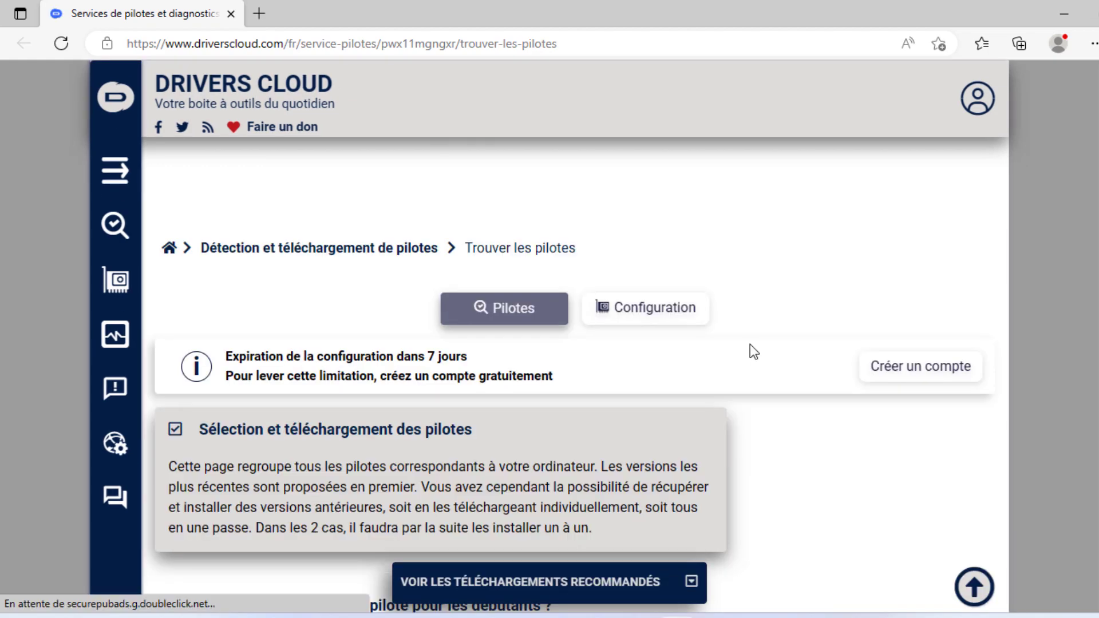
Review the detected graphics and PCI card drivers and open the page for whql-amd-software-adrenalin-edition-23.3.2-win10-win11-mar22.exe
scroll(750, 345, down, 8)
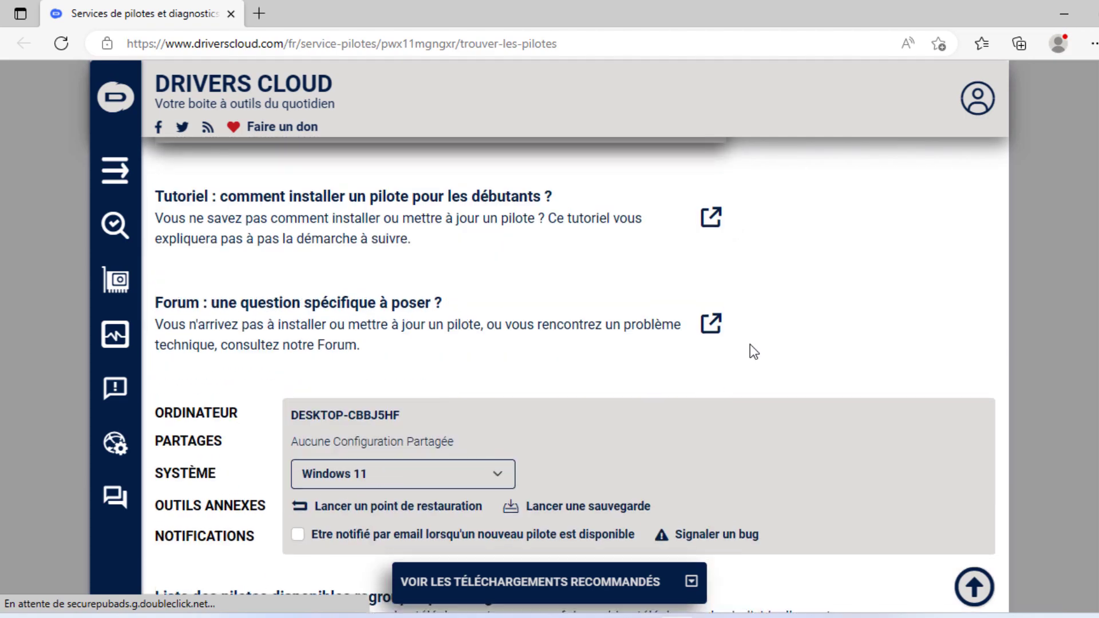
scroll(750, 345, down, 2)
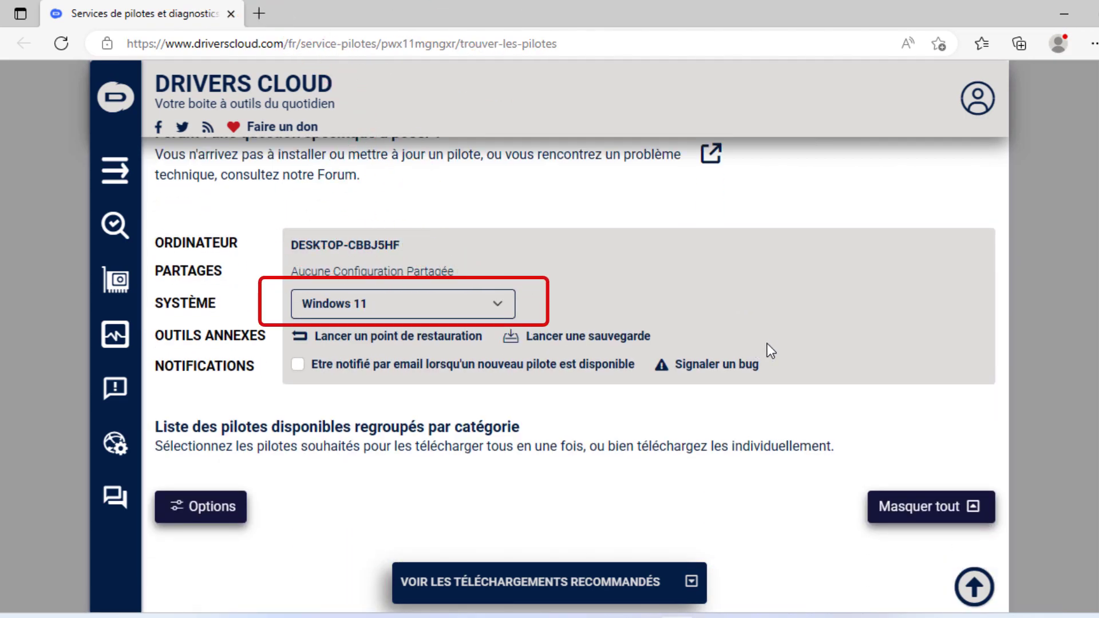
scroll(767, 345, down, 7)
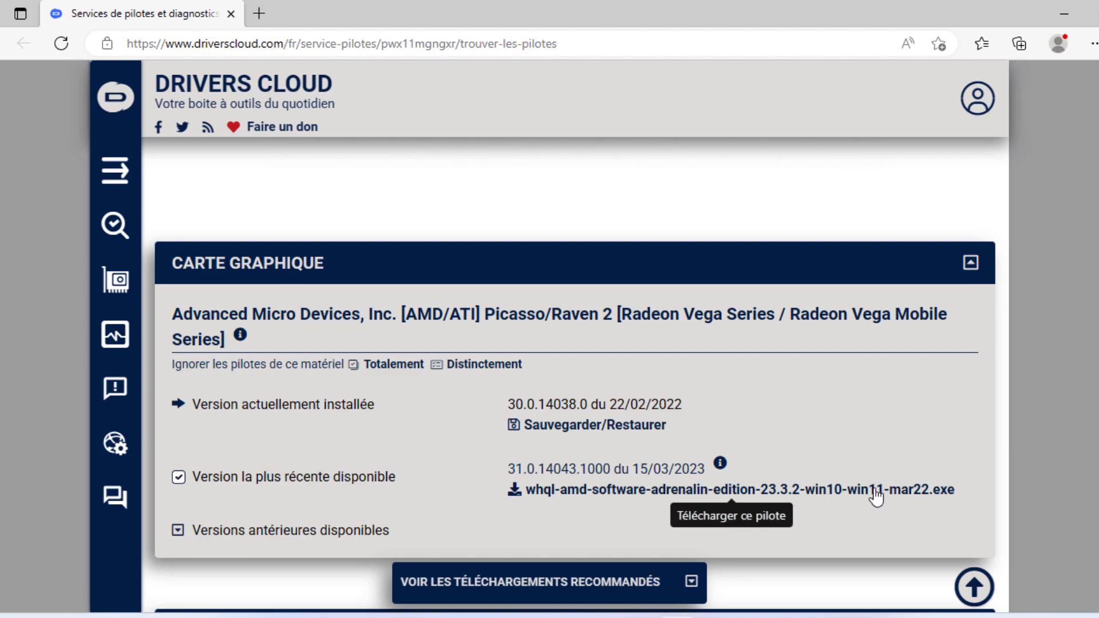
scroll(825, 521, down, 4)
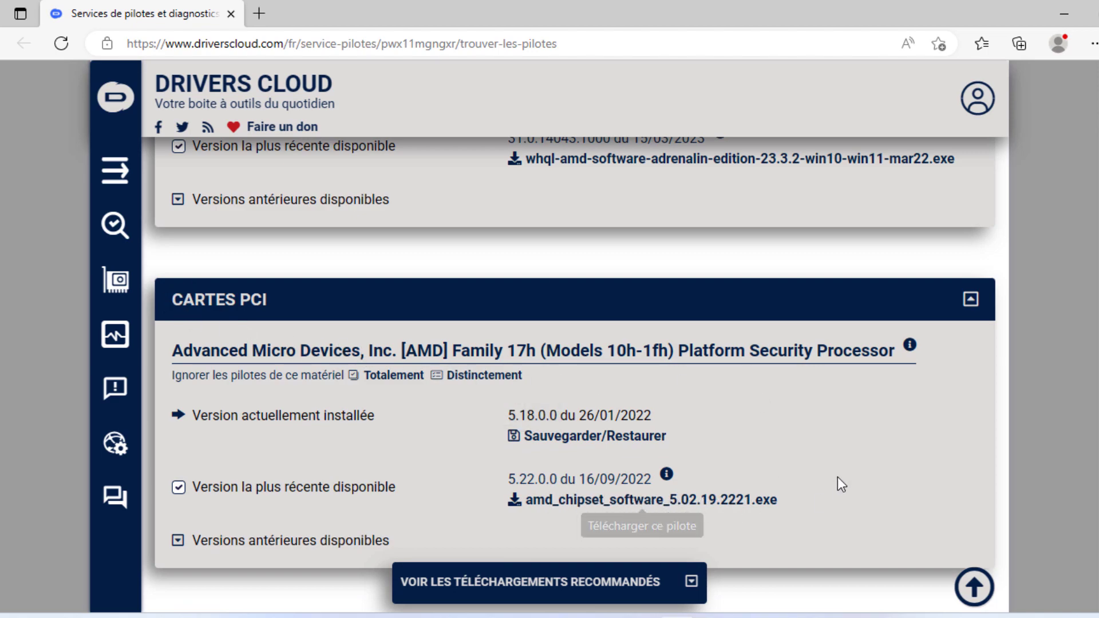
scroll(838, 478, up, 3)
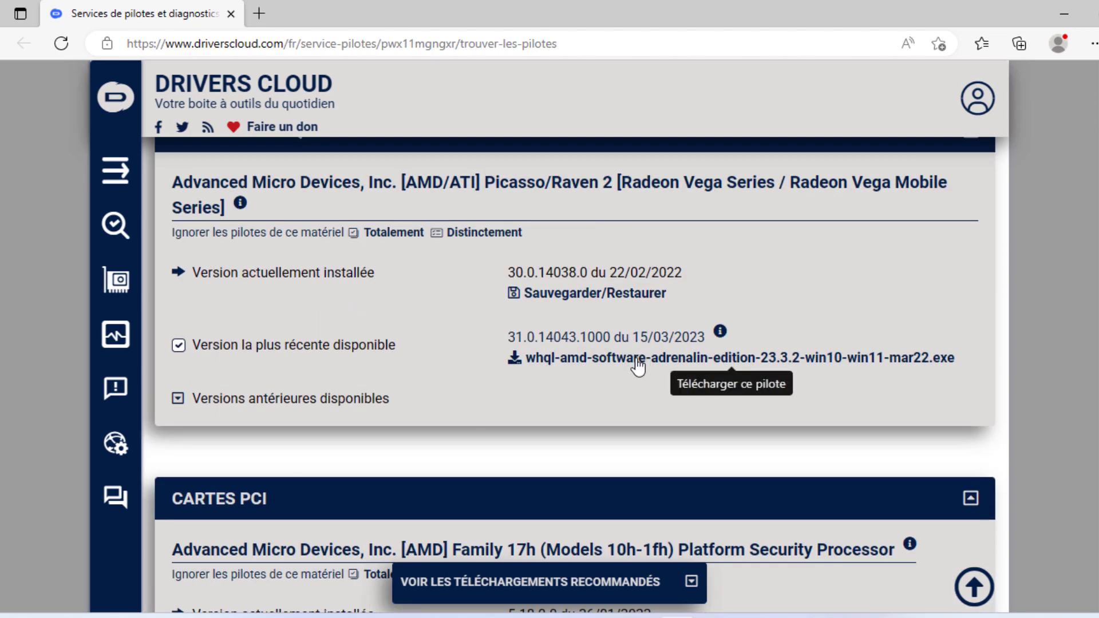
click(638, 361)
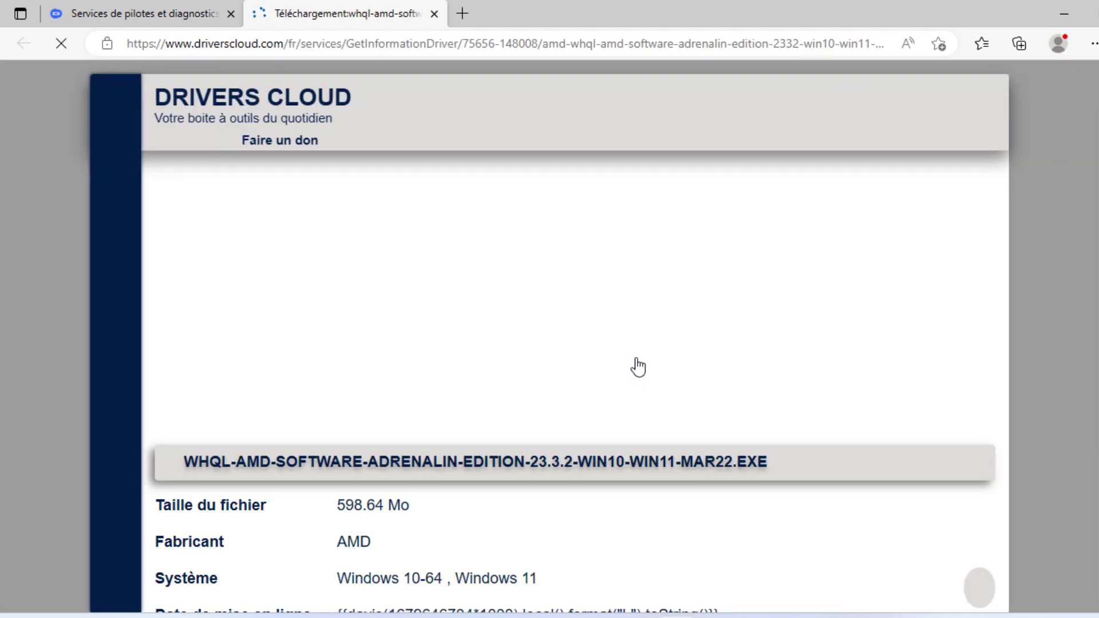
Download the AMD Adrenalin 23.3.2 graphics driver from the DriversCloud server
scroll(595, 382, down, 2)
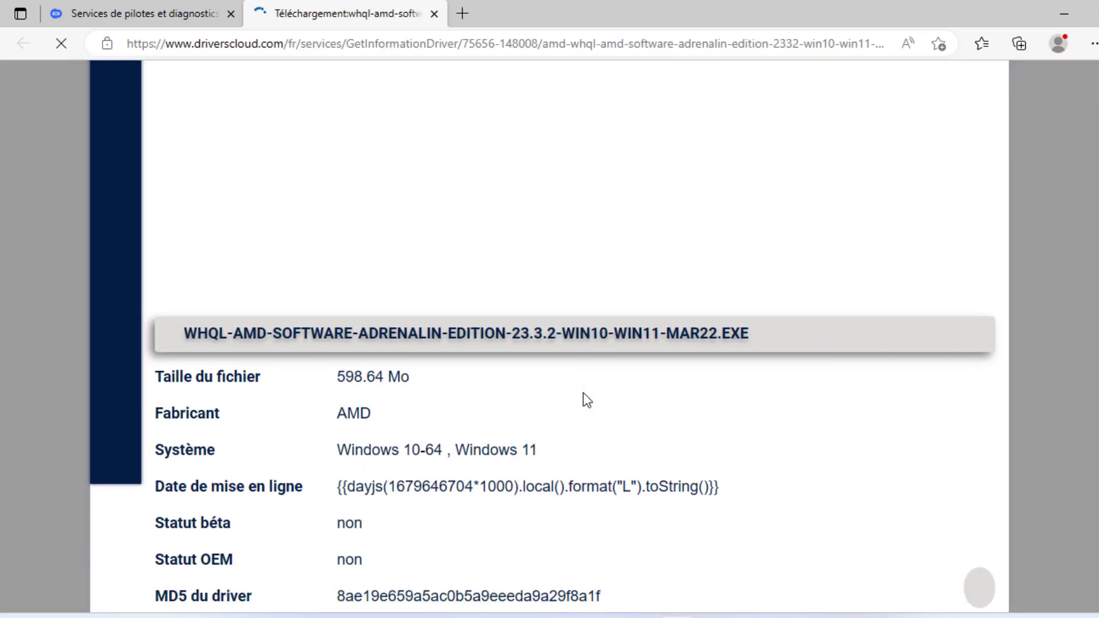
scroll(586, 399, down, 8)
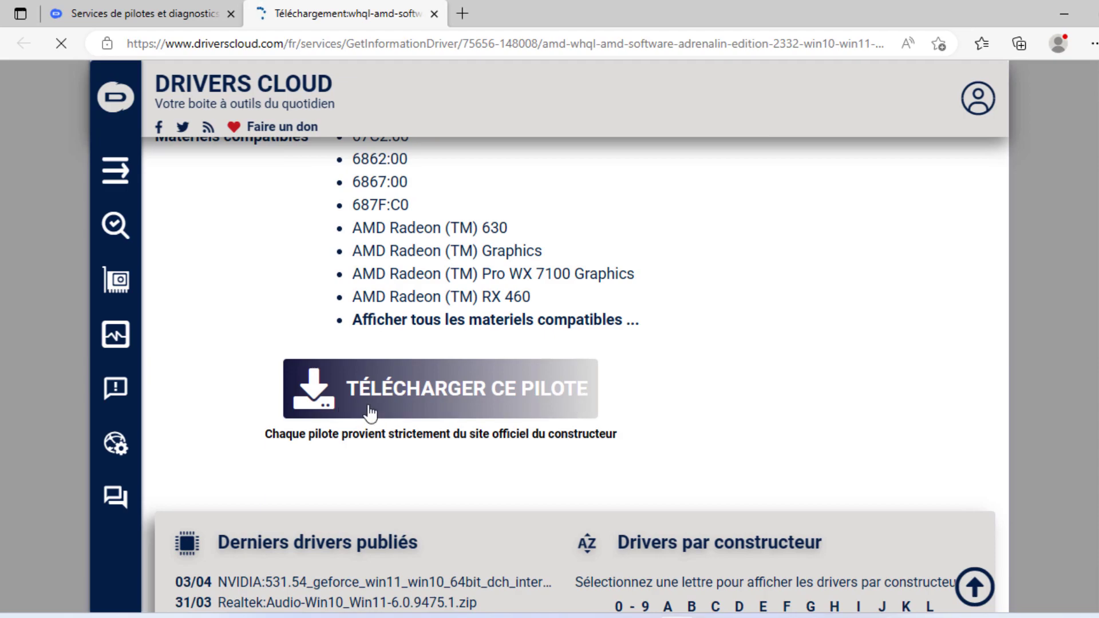
click(400, 405)
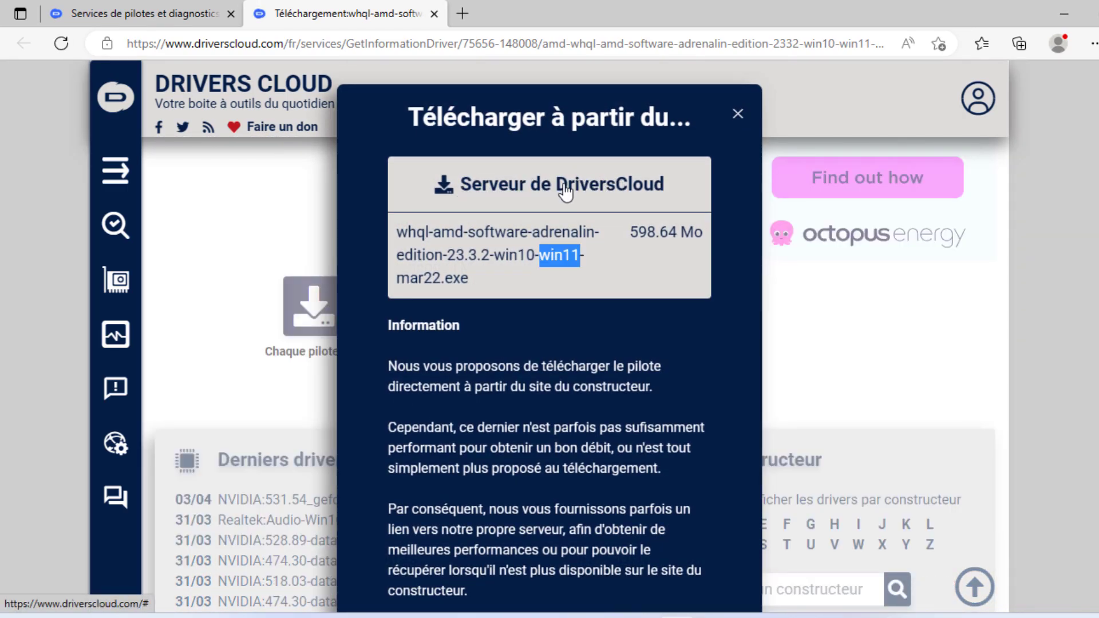
click(605, 184)
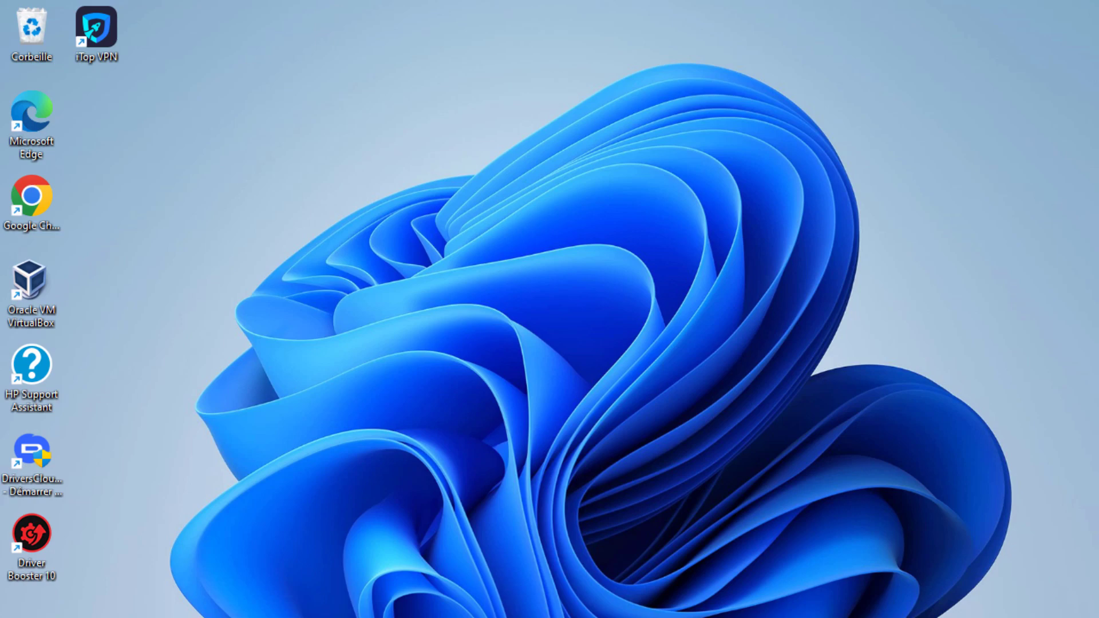
Switch to File Explorer and open the Windows folder on the local disk (C:)
key(super+e)
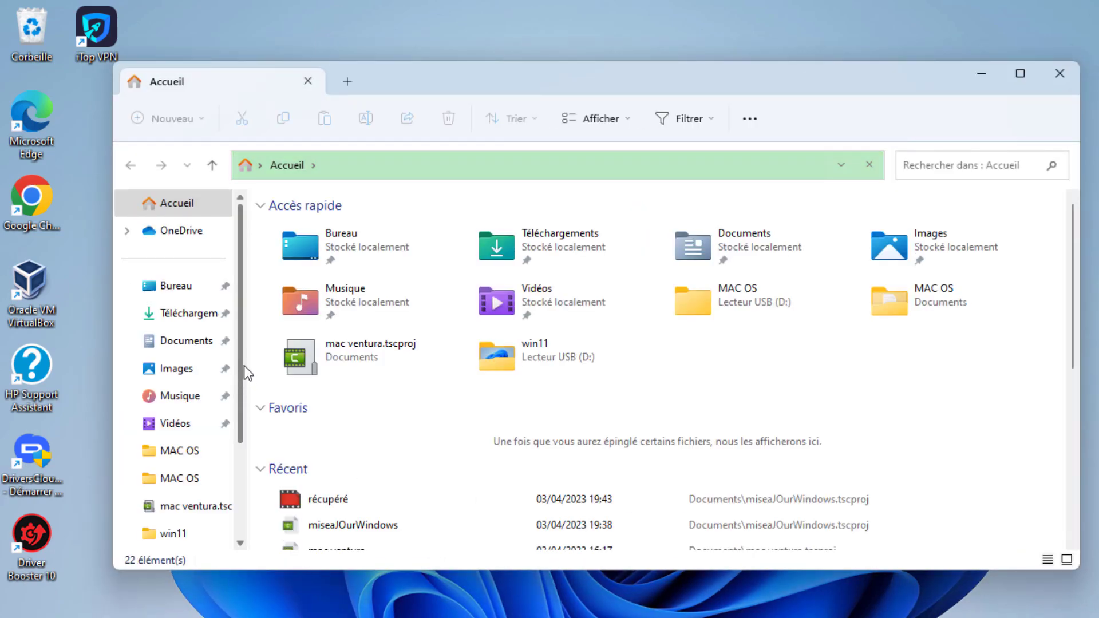
scroll(239, 355, down, 3)
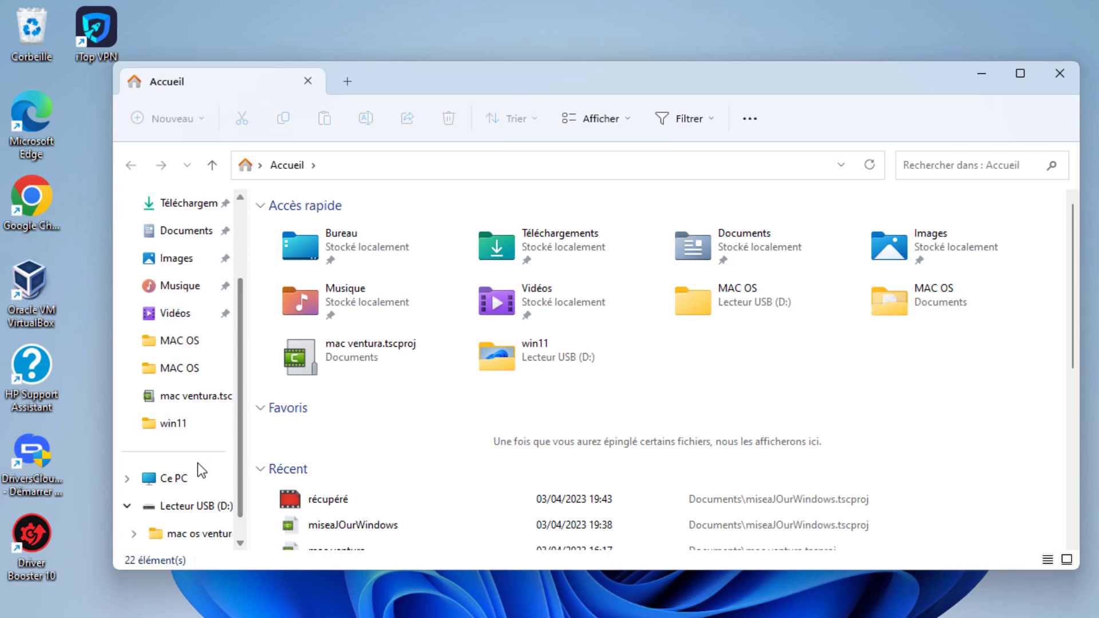
click(181, 484)
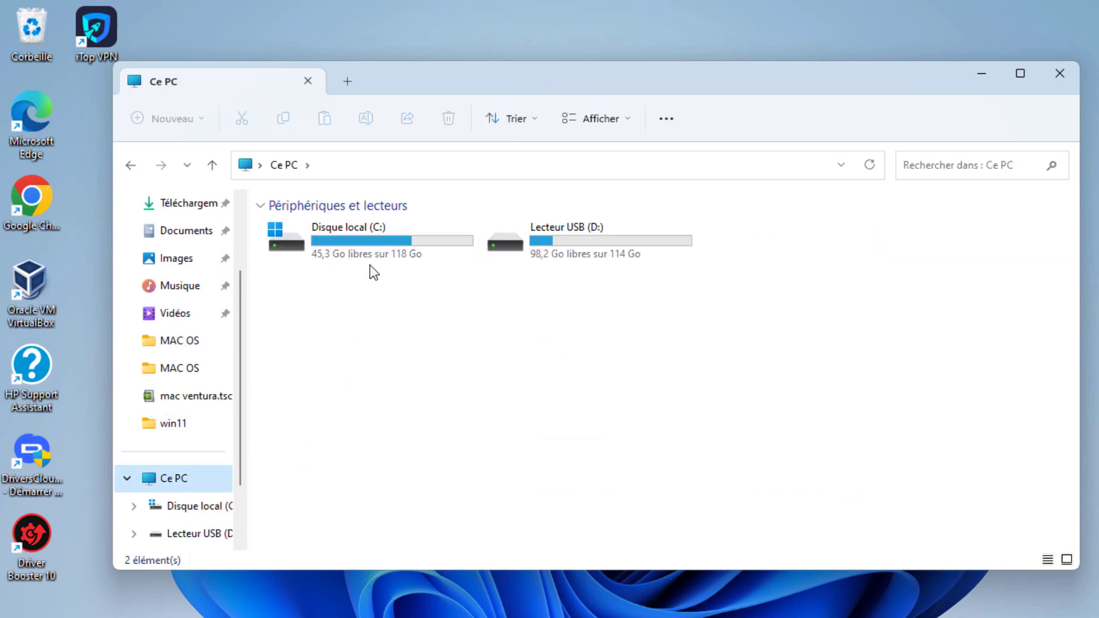
double_click(371, 241)
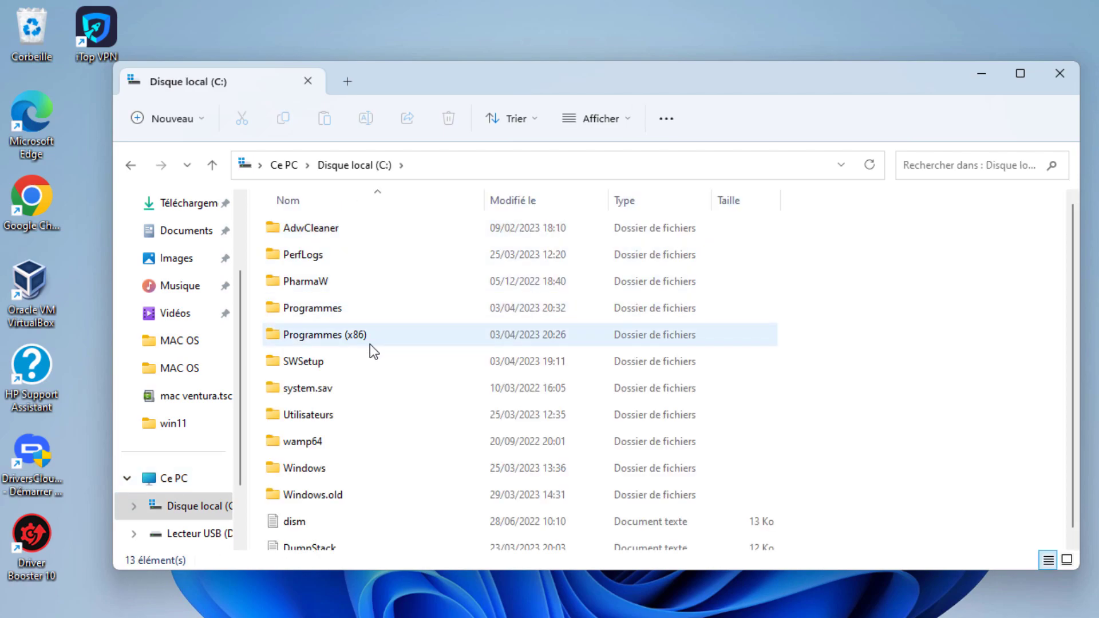
click(324, 469)
double_click(324, 469)
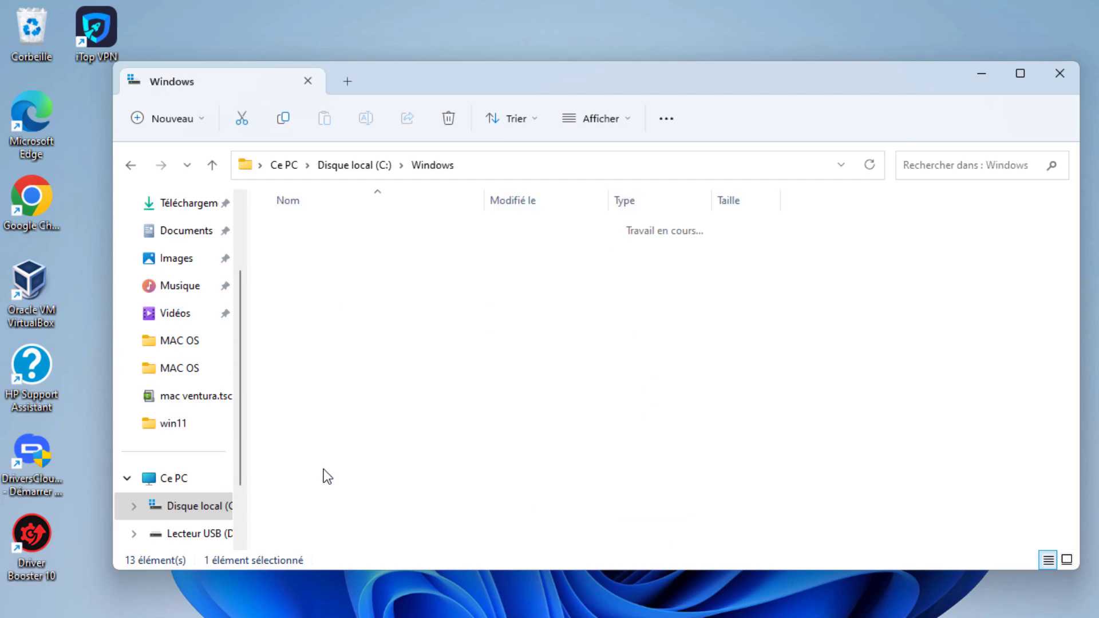
Open the System32 folder and go into its DriverStore subfolder
scroll(358, 421, down, 4)
scroll(359, 424, down, 10)
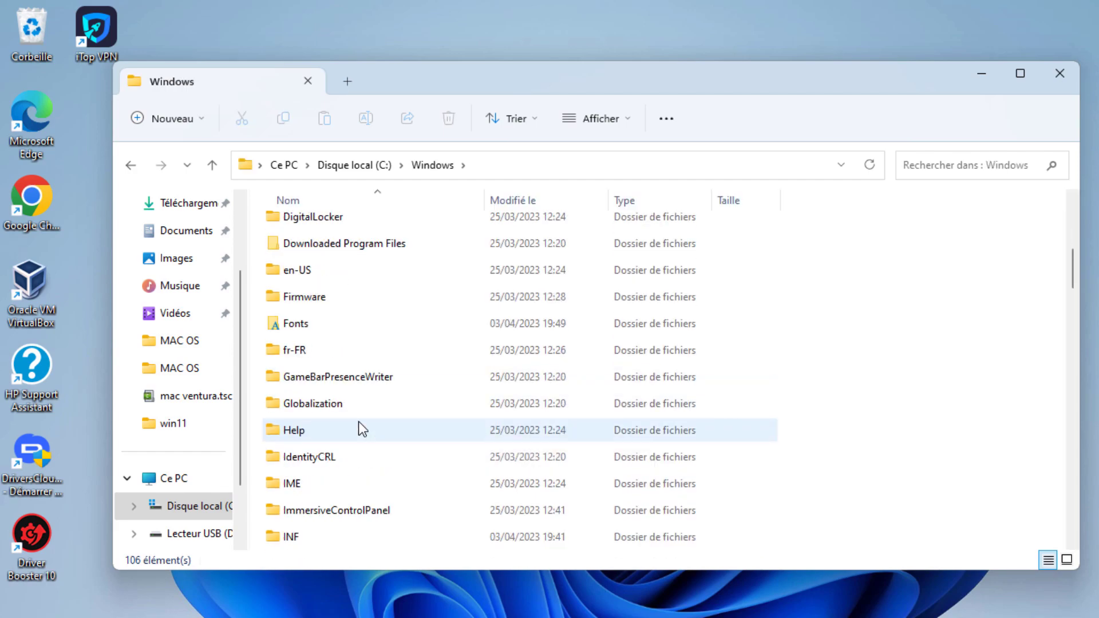
scroll(359, 422, down, 4)
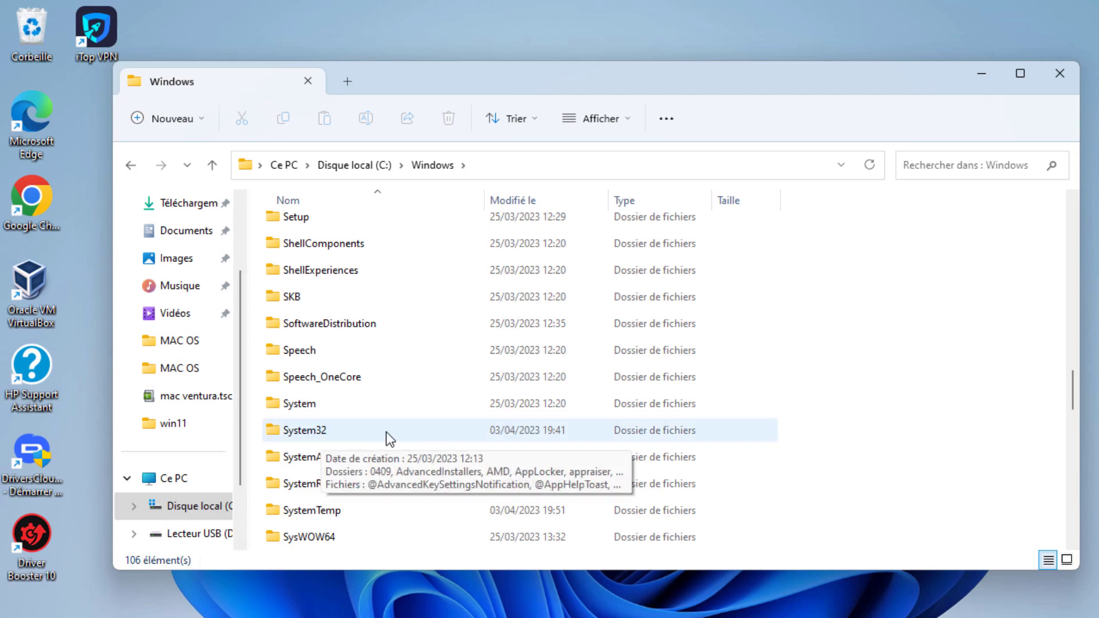
double_click(386, 435)
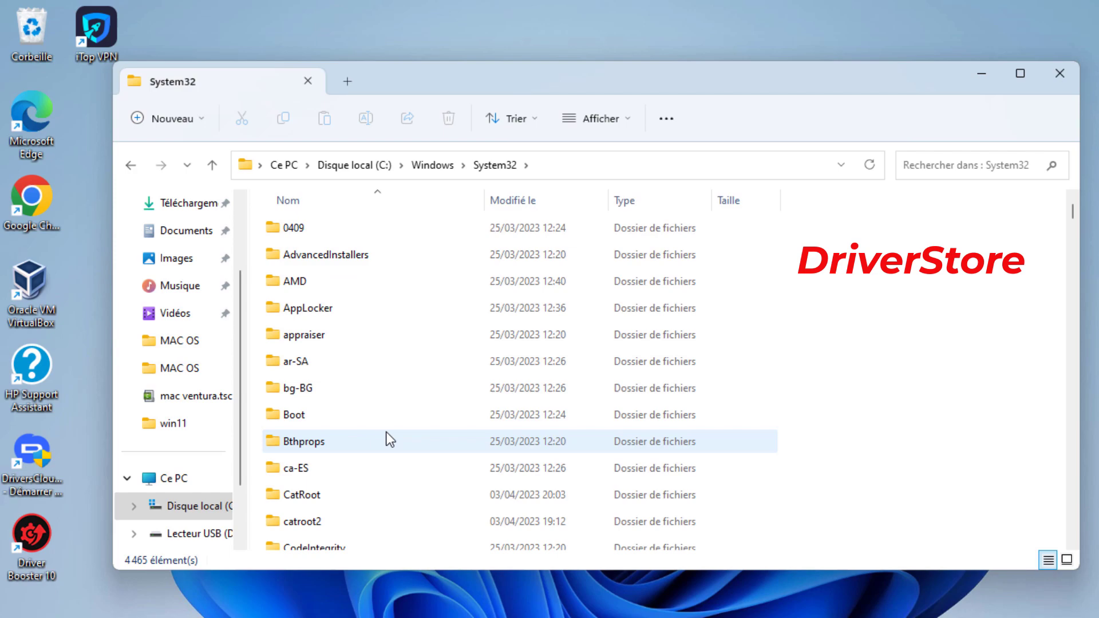
scroll(657, 391, down, 7)
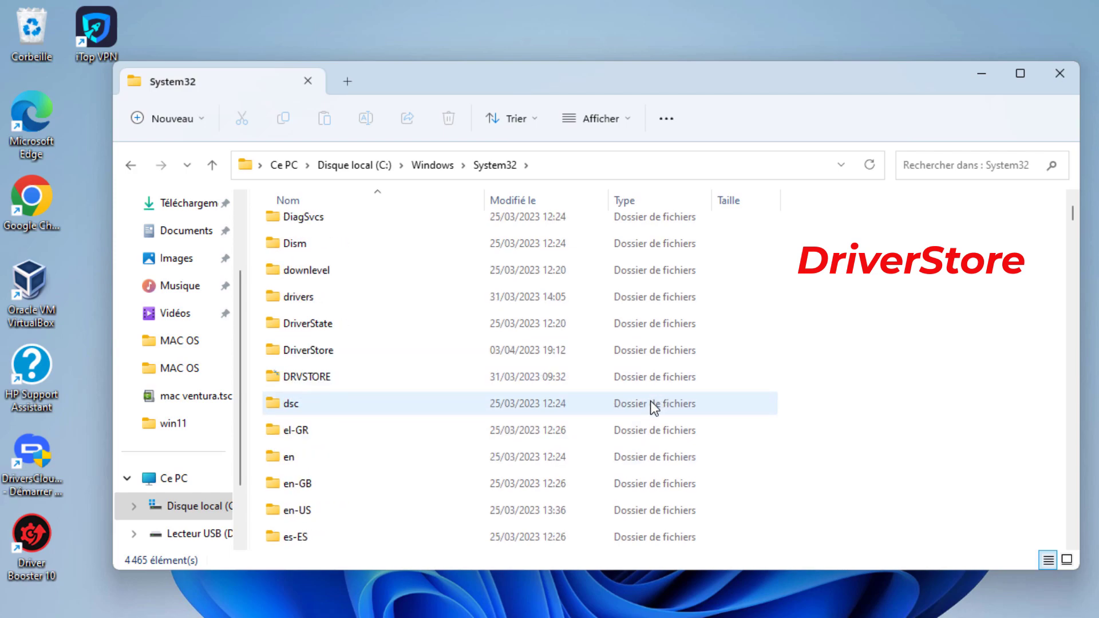
scroll(650, 401, down, 1)
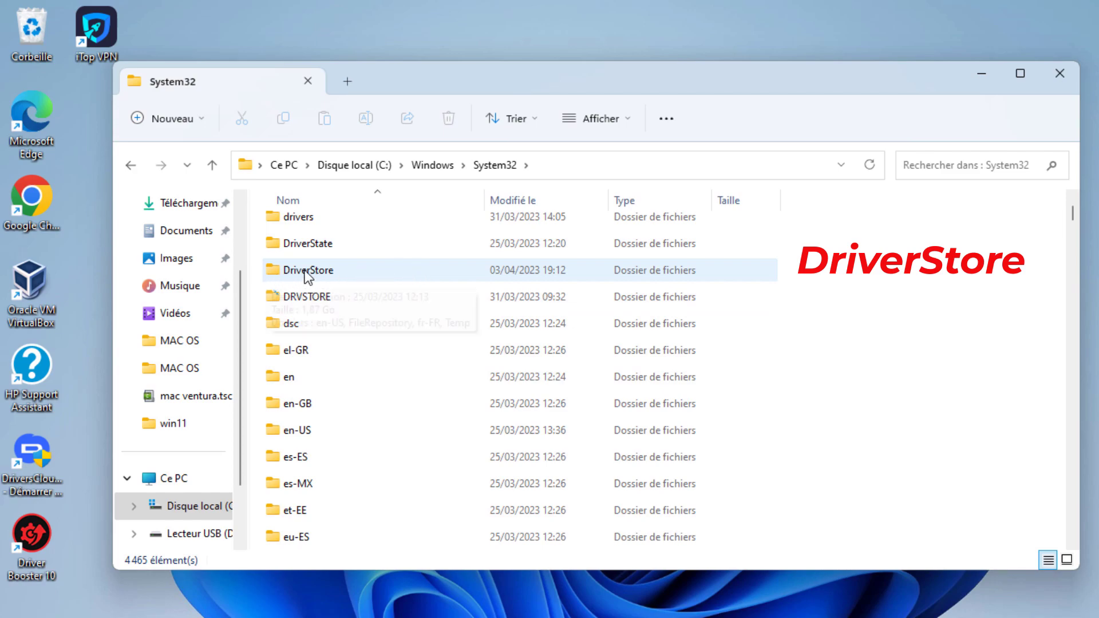
click(370, 267)
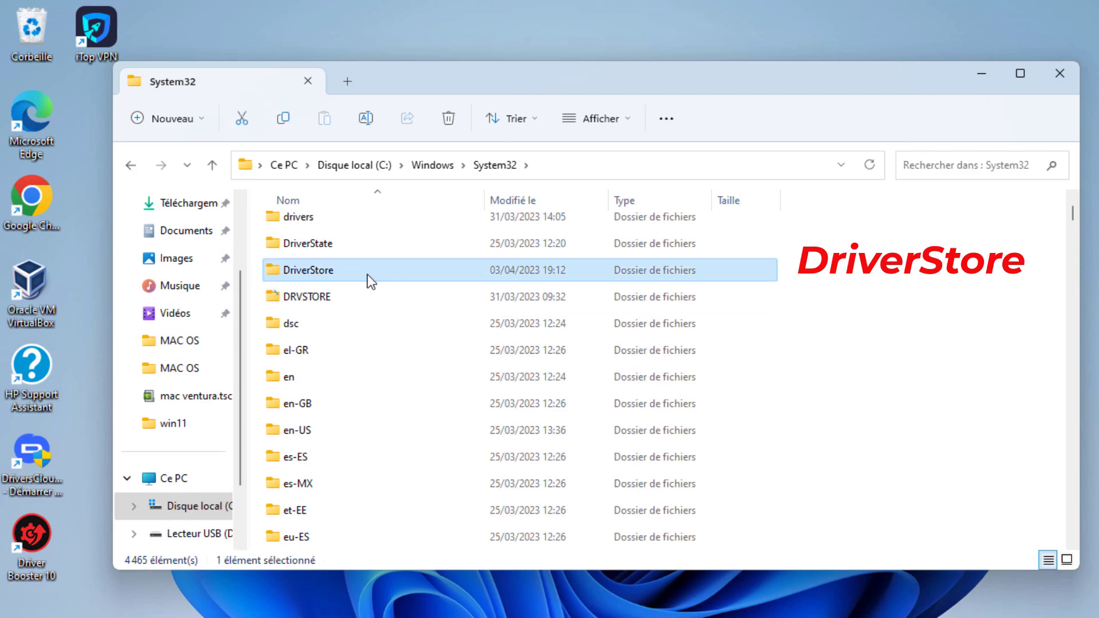
double_click(398, 273)
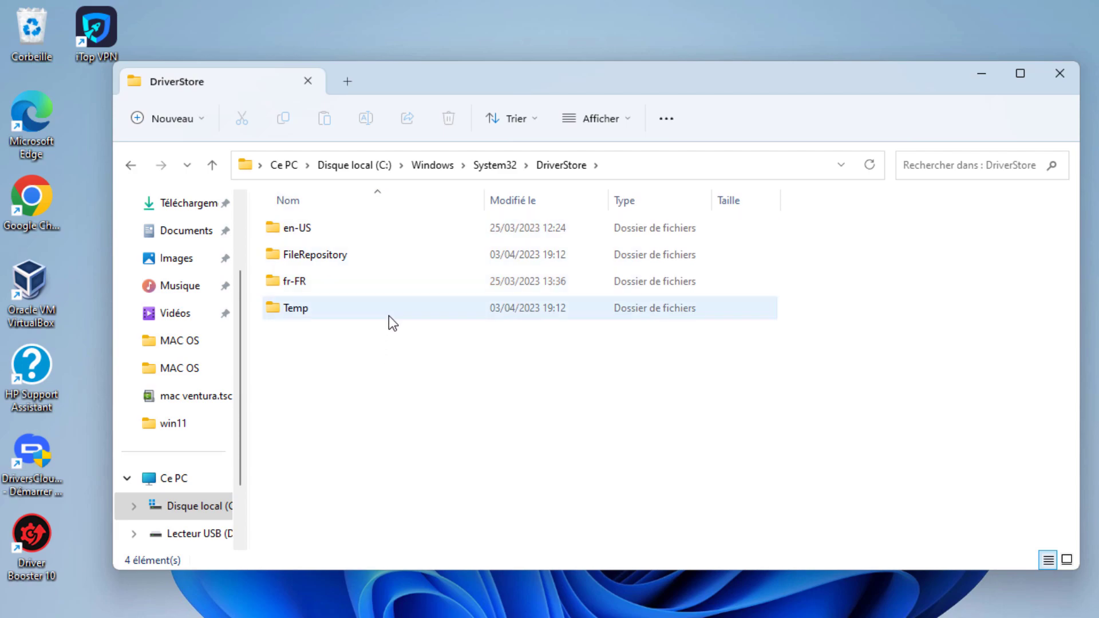
Open the FileRepository subfolder of DriverStore and look through the driver folders it contains
double_click(377, 257)
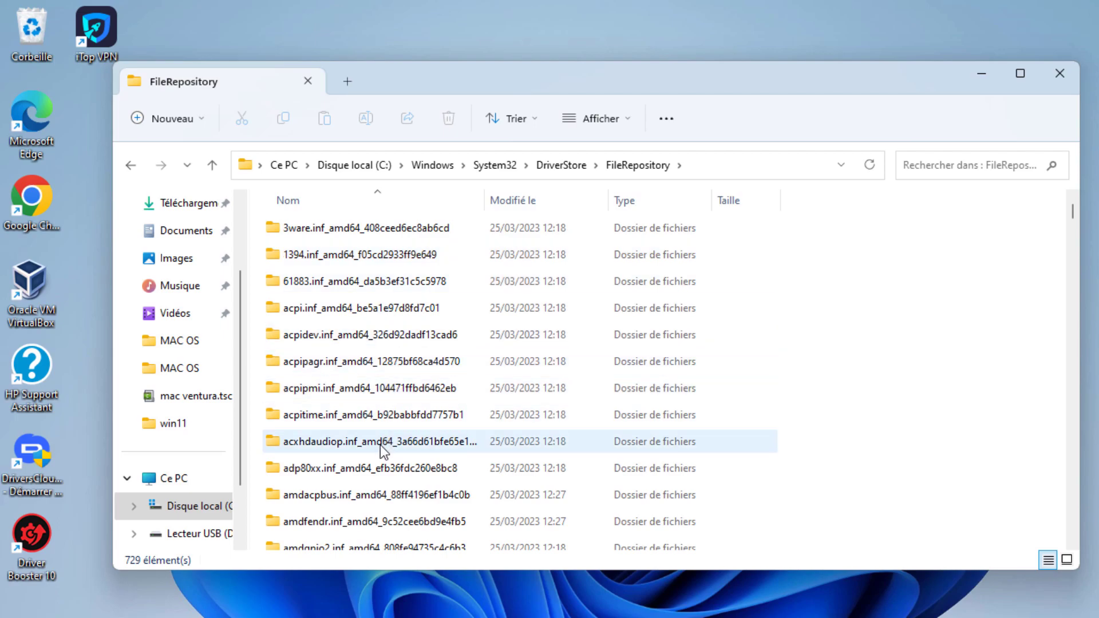
scroll(430, 429, down, 4)
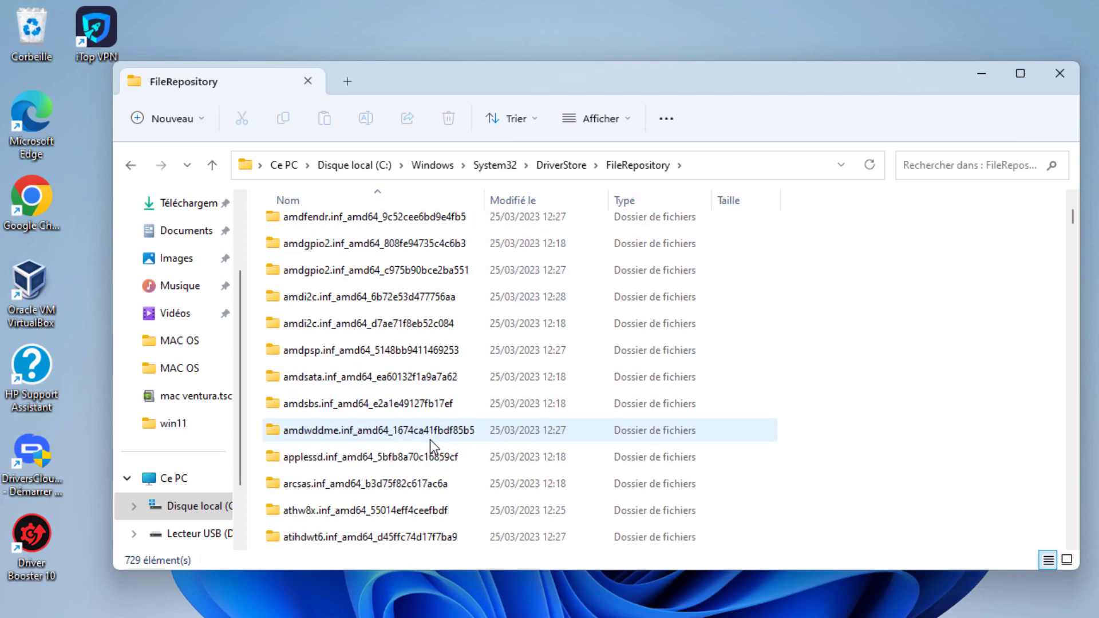
scroll(431, 440, down, 15)
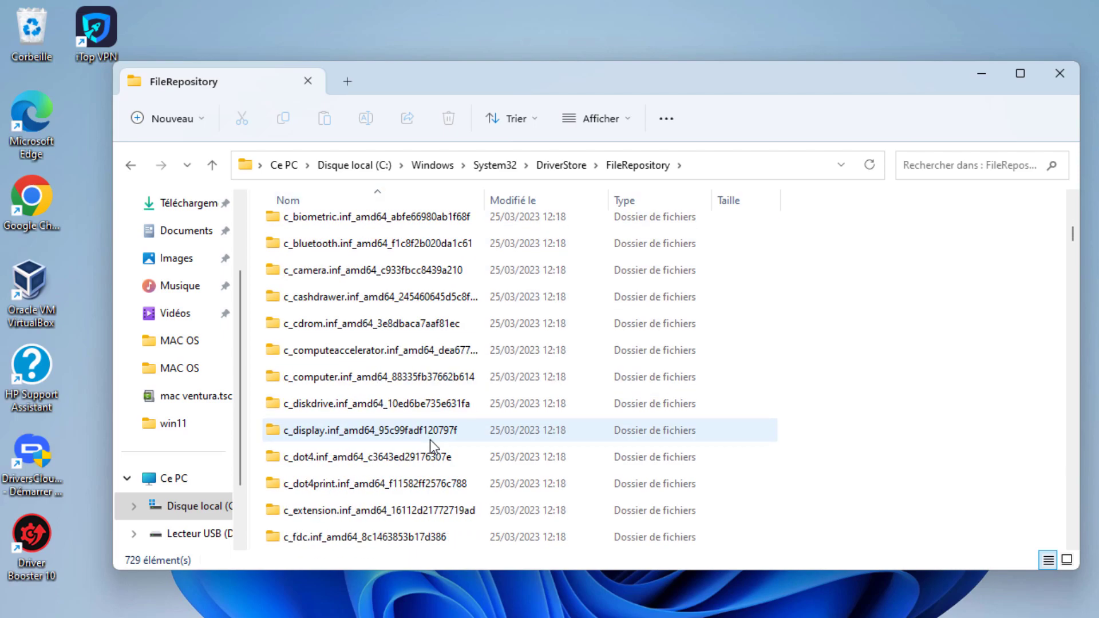
scroll(431, 439, down, 13)
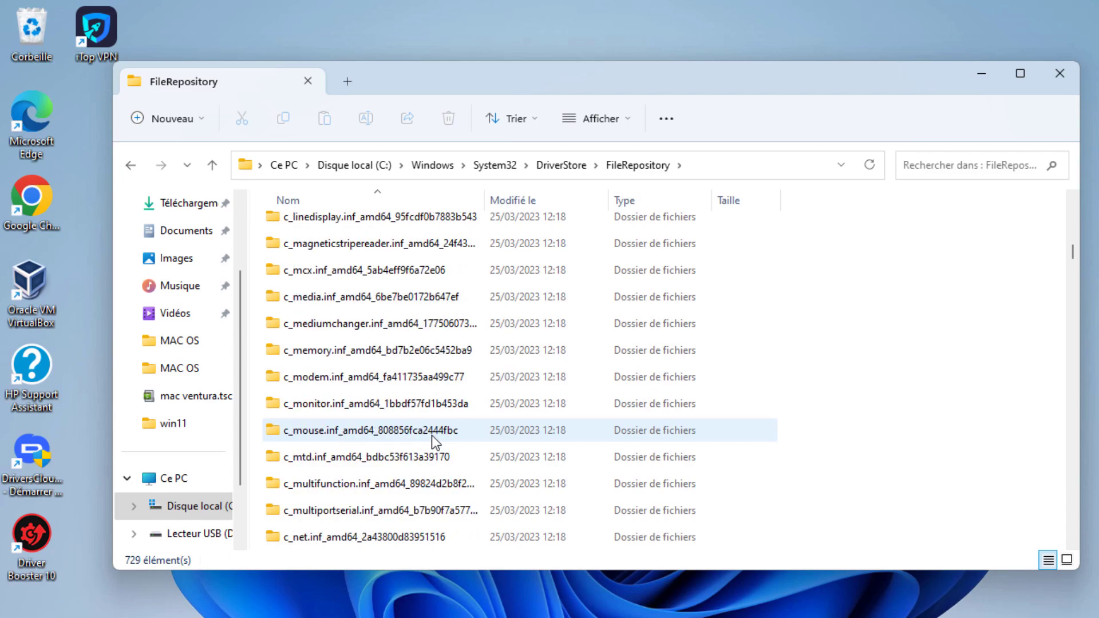
scroll(432, 435, up, 20)
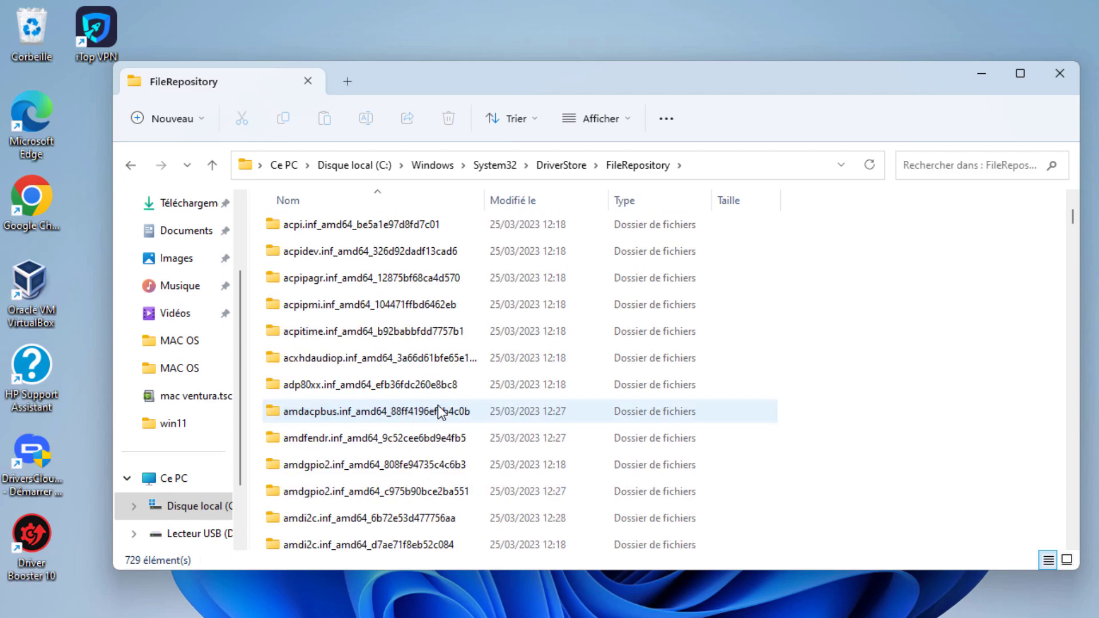
scroll(440, 411, up, 3)
Return to the System32 folder and copy the DriverStore folder
click(570, 167)
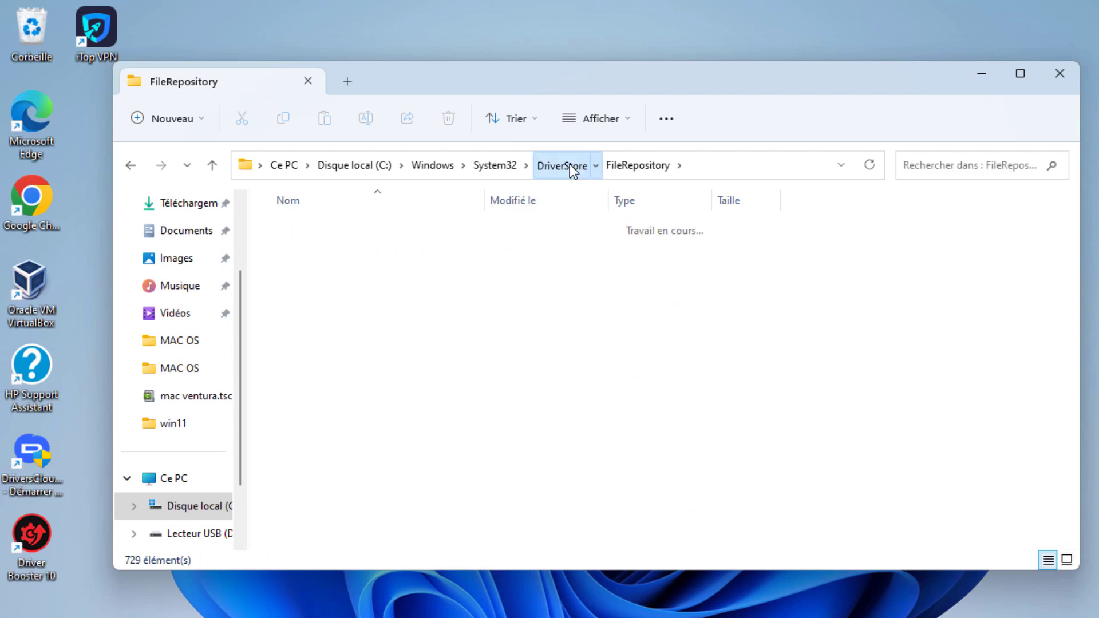
click(493, 166)
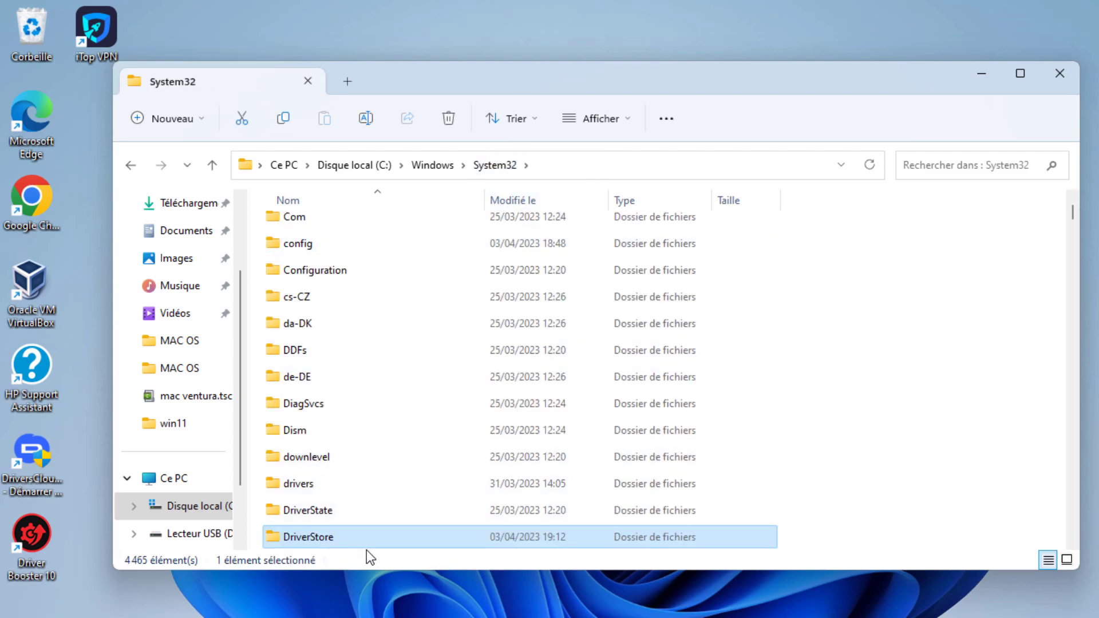
scroll(386, 537, down, 2)
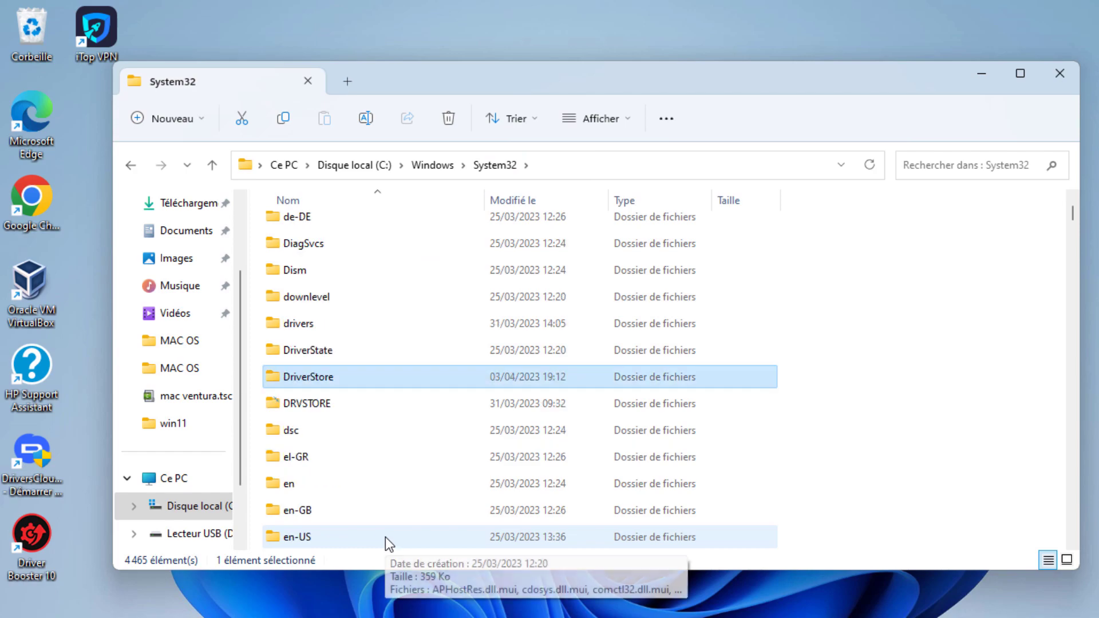
right_click(373, 379)
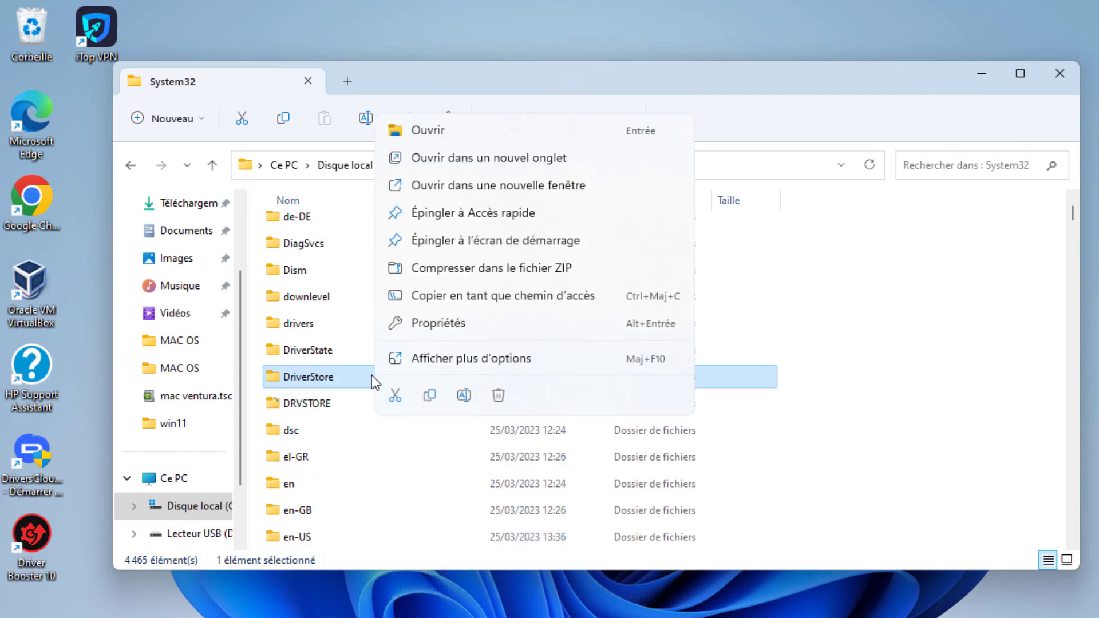
click(445, 356)
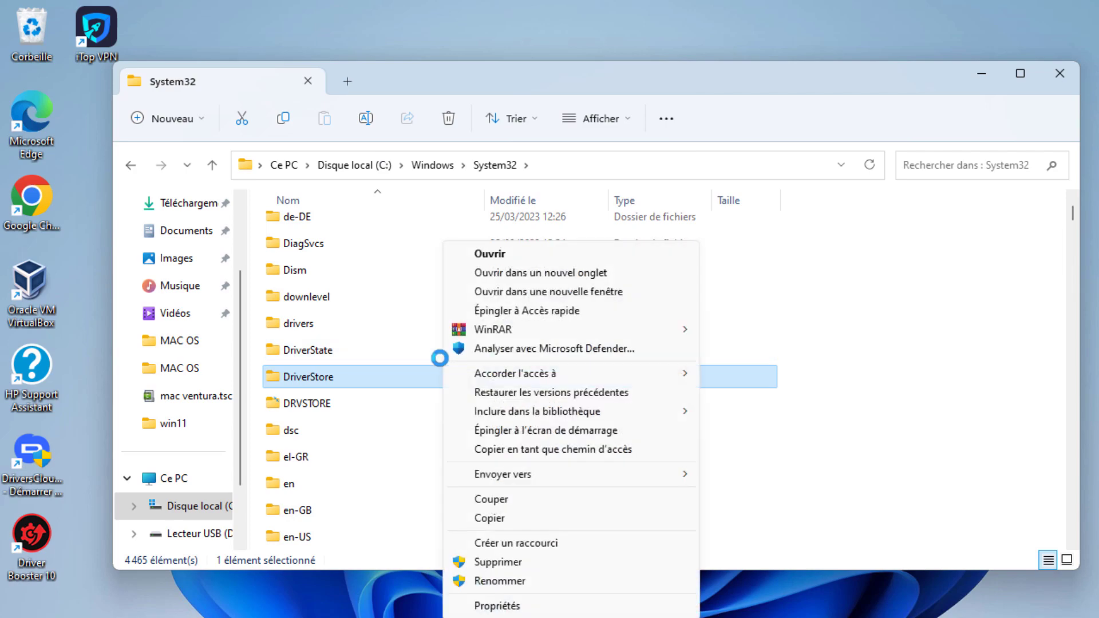
click(506, 519)
key(super+d)
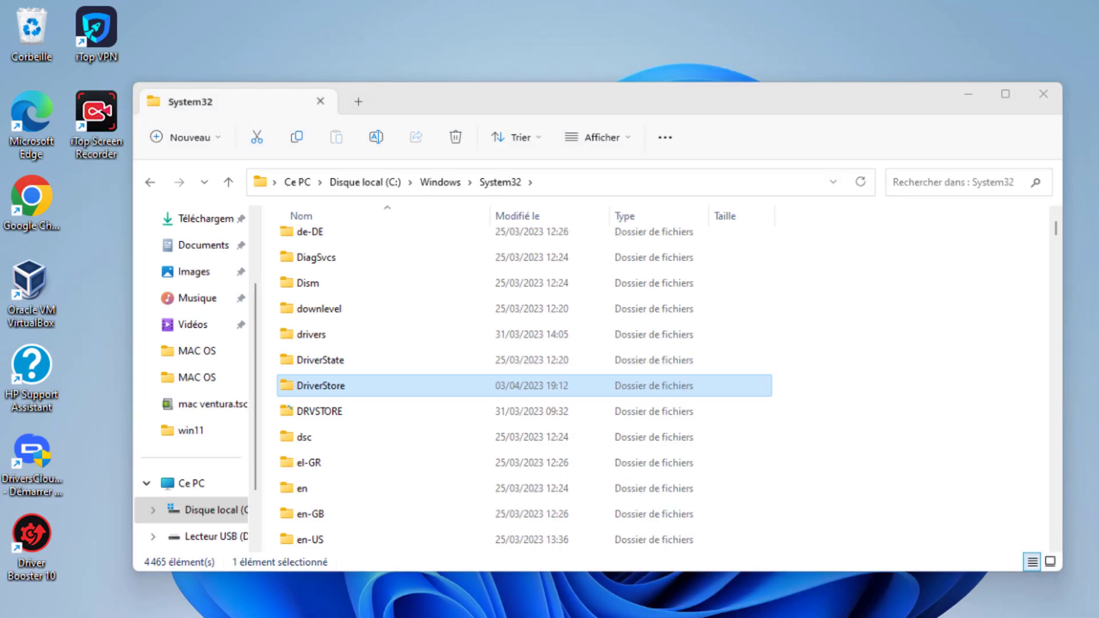
key(super+d)
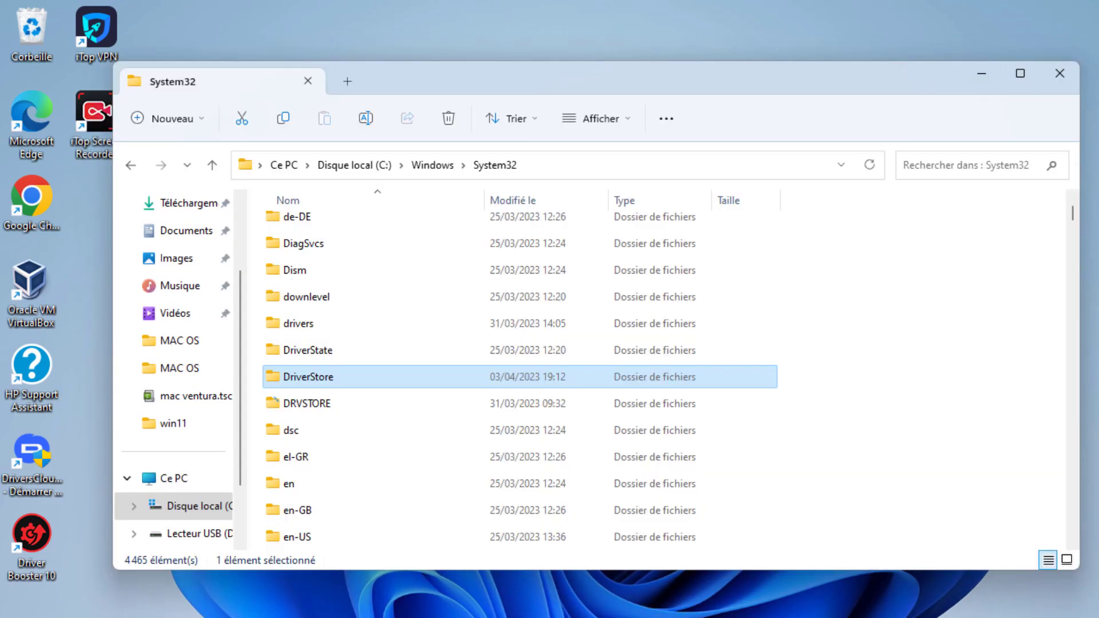
Paste the copied DriverStore folder into the root of the USB drive, Lecteur USB (D:)
scroll(239, 458, down, 2)
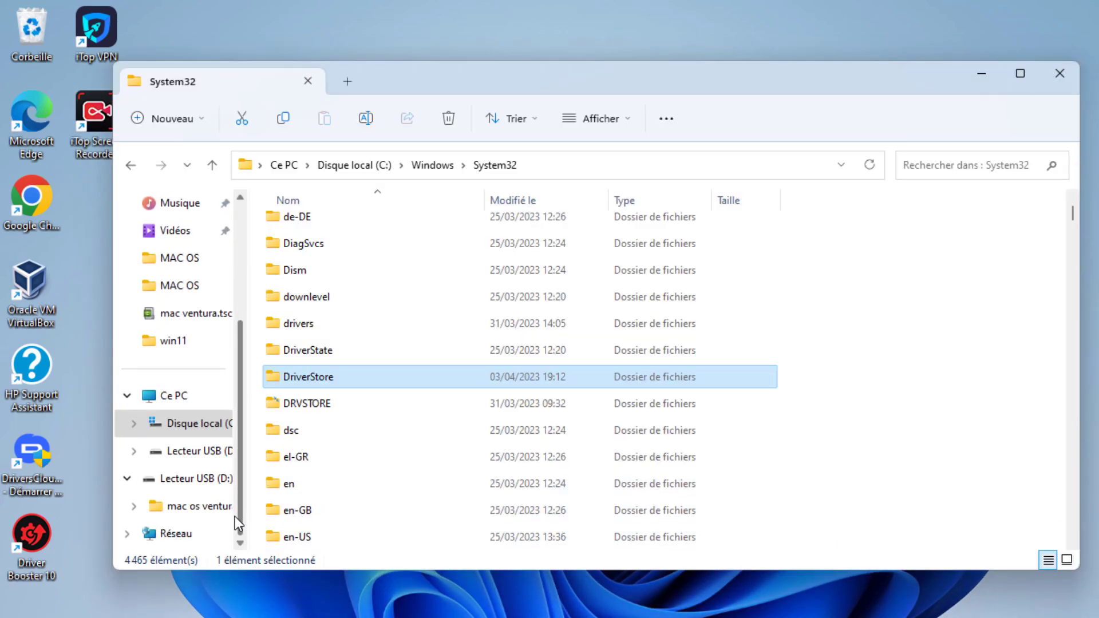
click(214, 485)
right_click(377, 311)
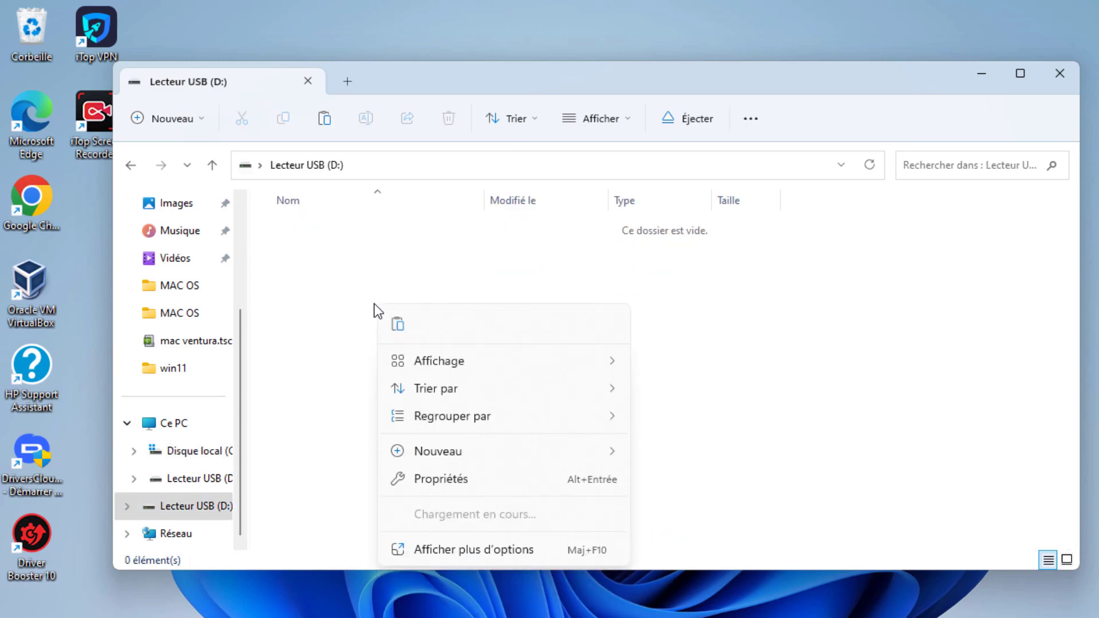
click(484, 551)
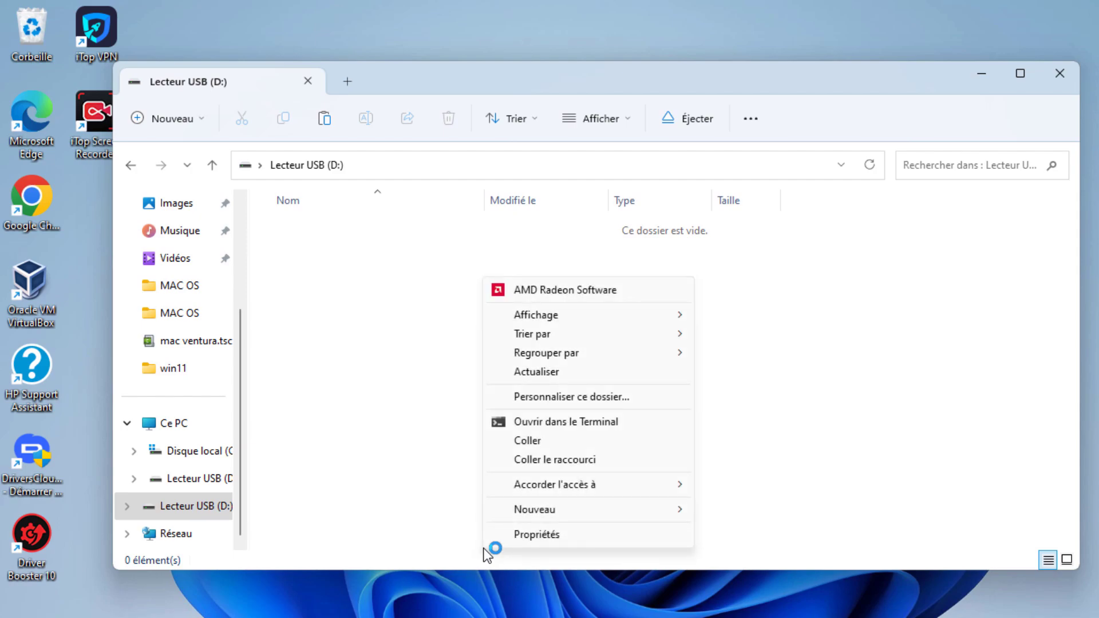
click(538, 440)
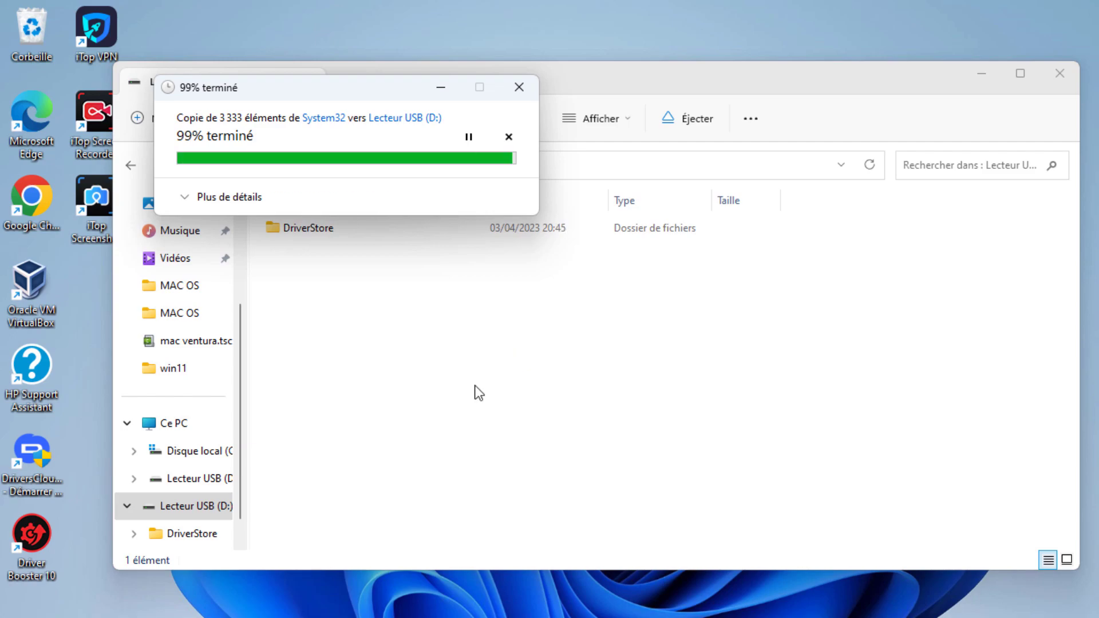
Search Windows for "gestion", open Gestionnaire de périphériques and expand the Cartes réseau category
key(super)
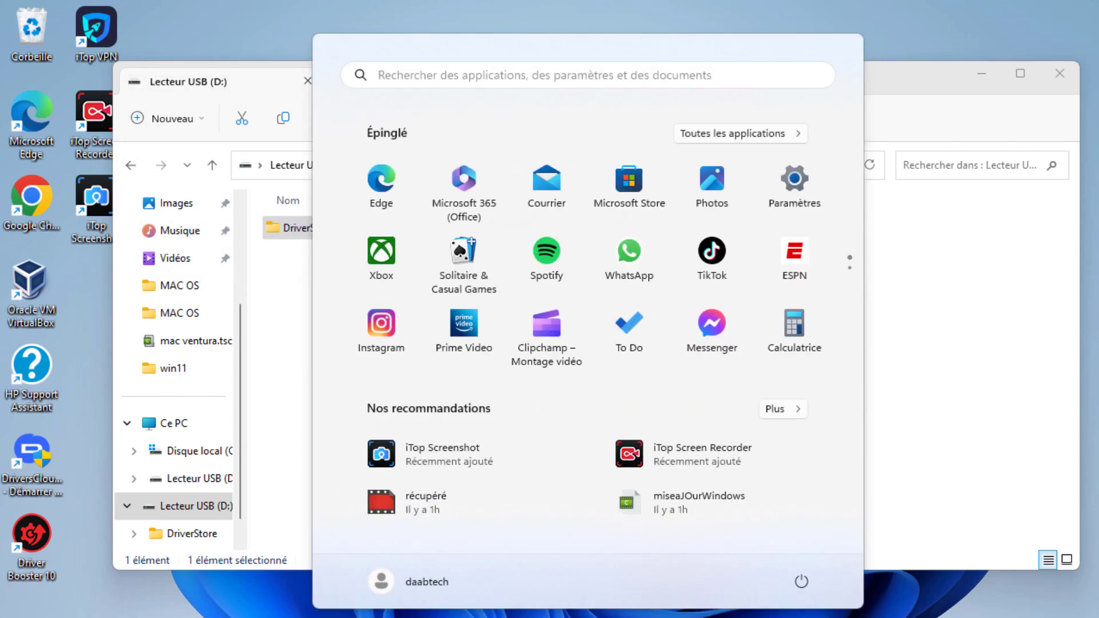
text(gestion)
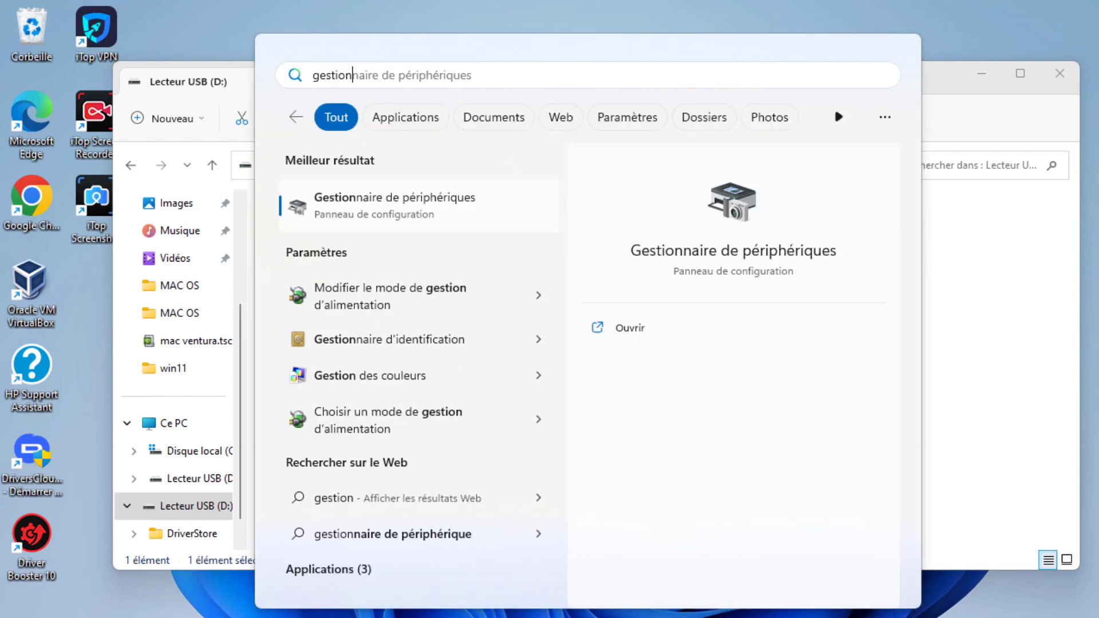
click(470, 213)
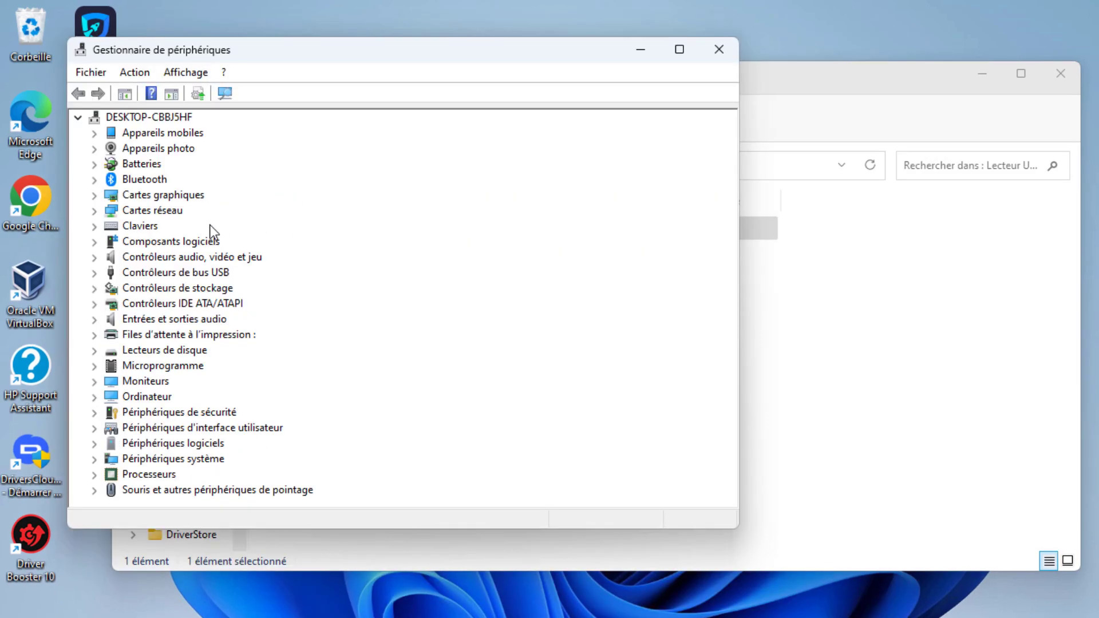
click(94, 211)
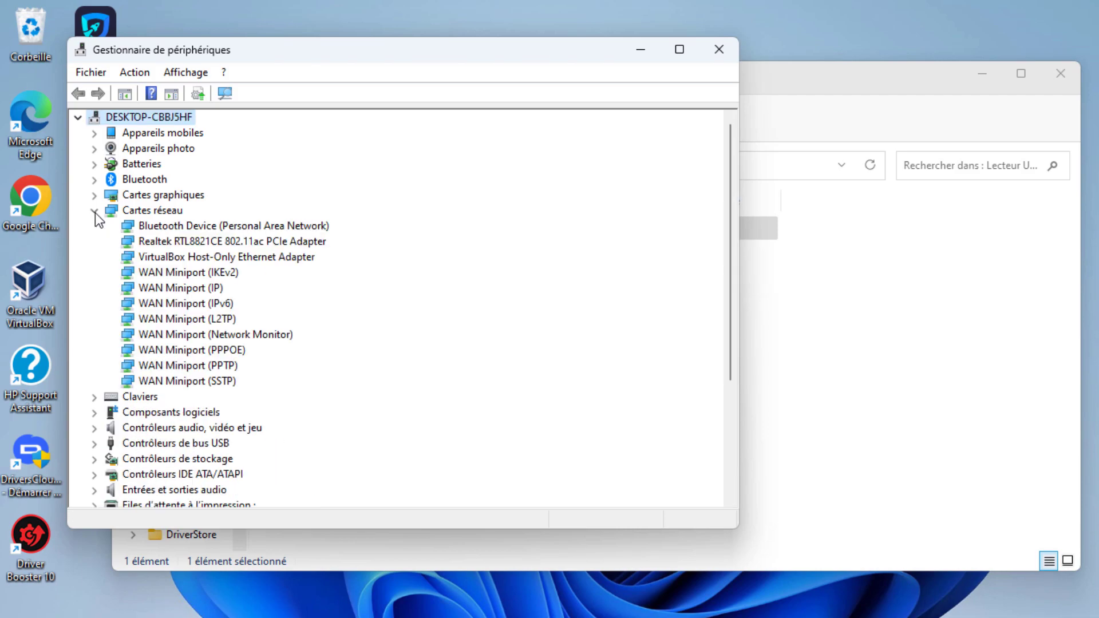
Start a driver update for the Realtek RTL8821CE 802.11ac PCIe Adapter and choose to browse the computer for drivers
click(277, 243)
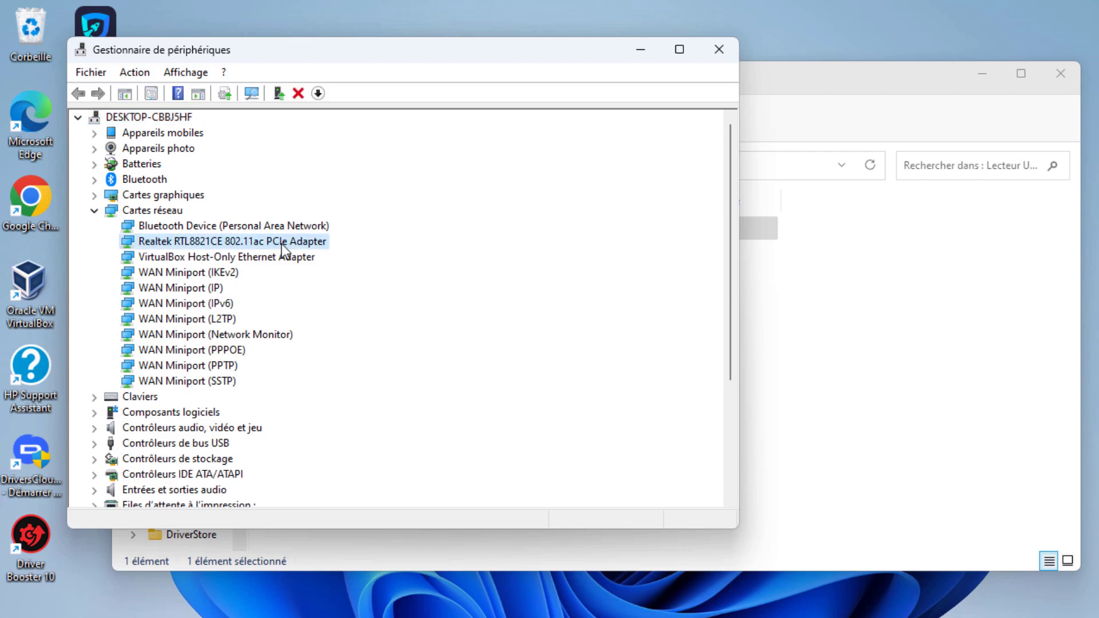
right_click(281, 244)
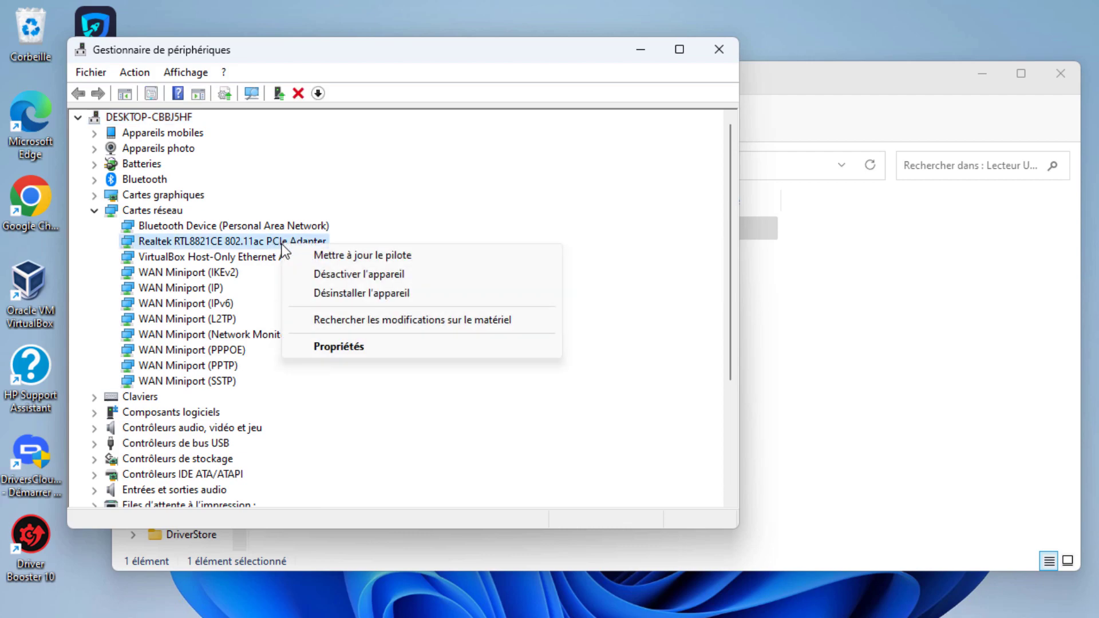
click(394, 258)
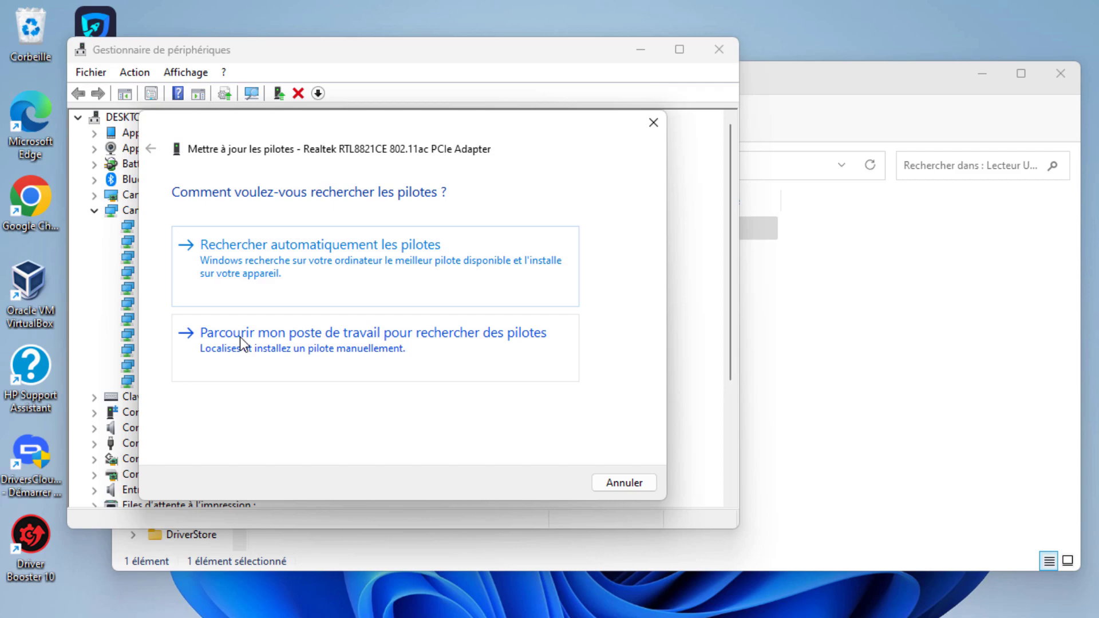
click(462, 355)
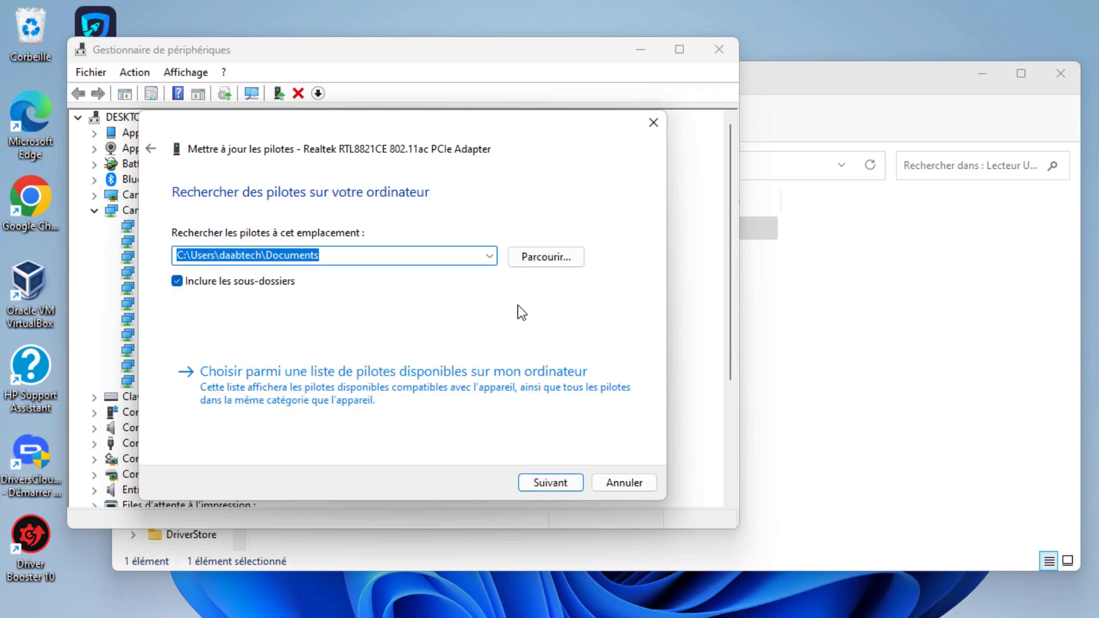
Set the driver search location to D:\DriverStore with subfolders included and run the driver search
click(548, 257)
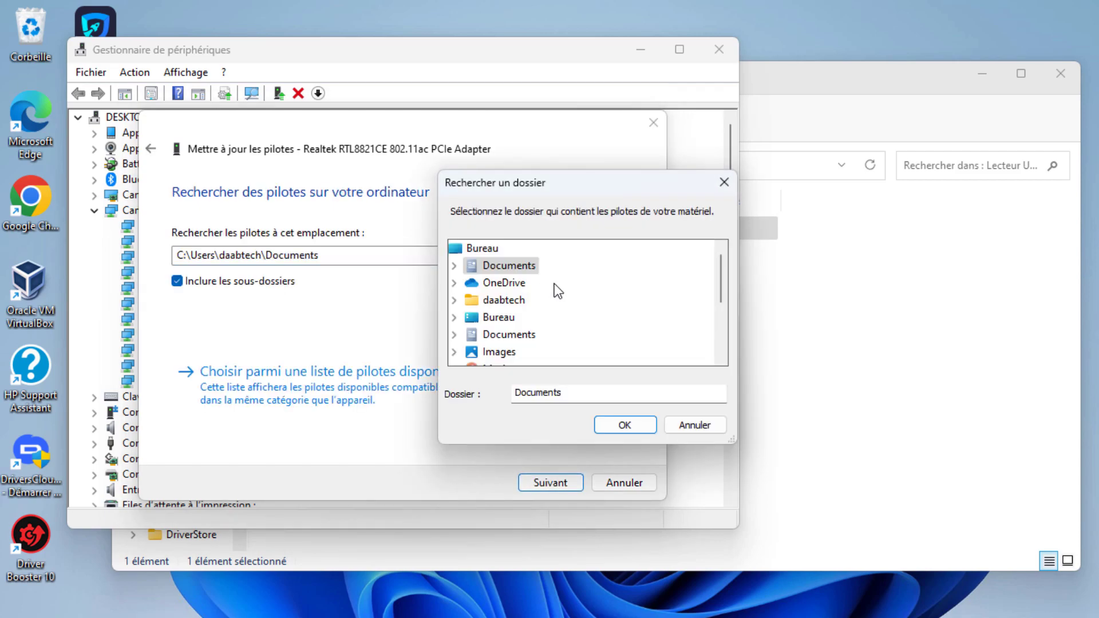
scroll(559, 294, down, 3)
click(544, 337)
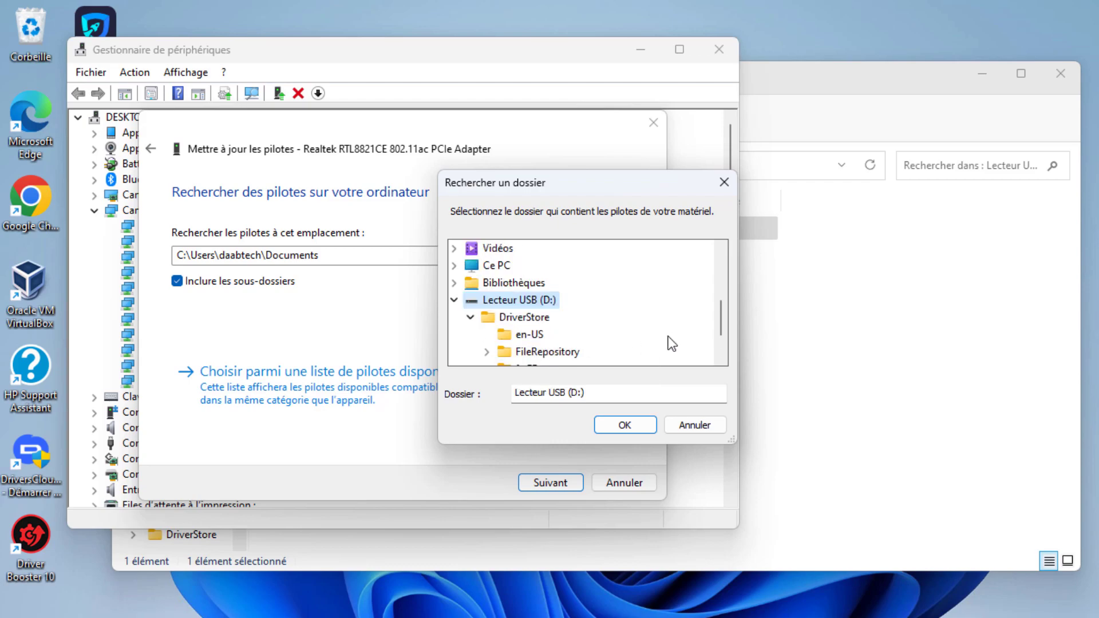
click(525, 318)
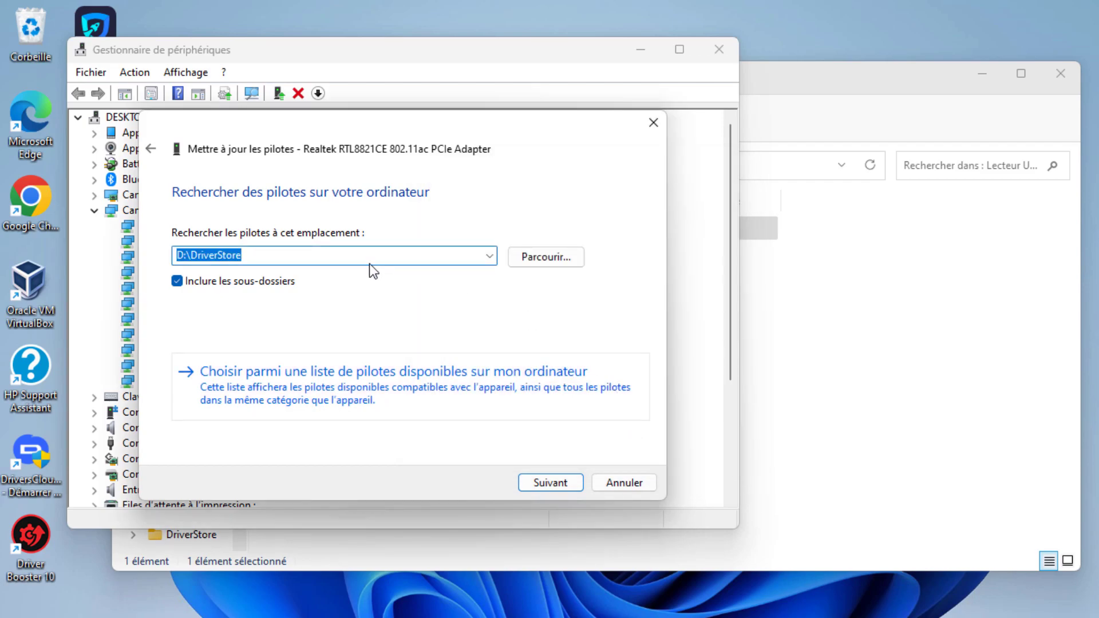
click(548, 484)
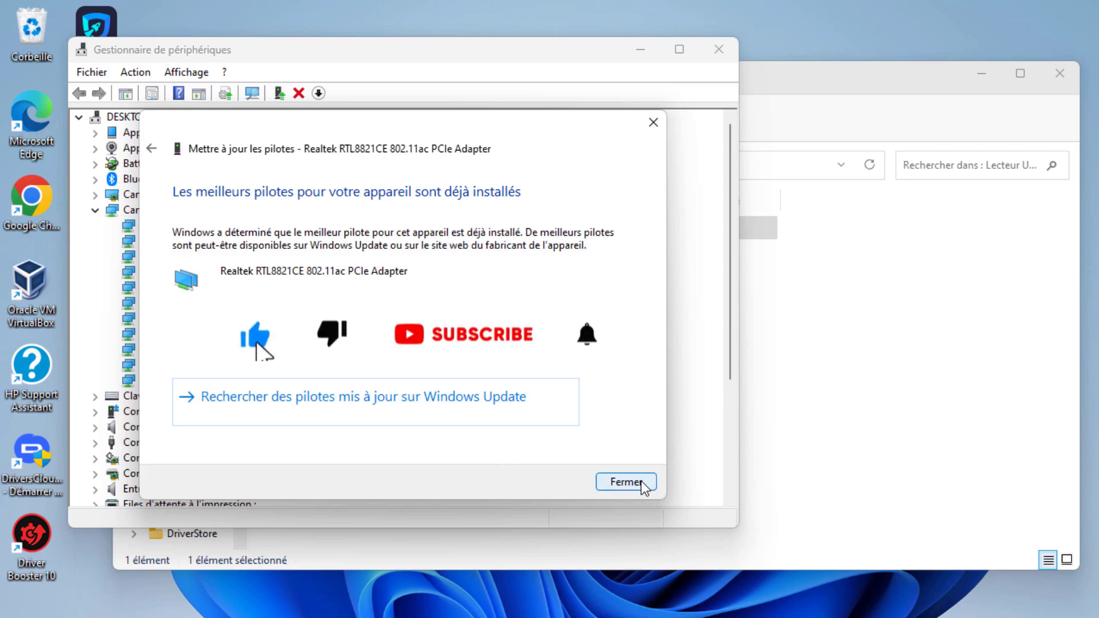
Close the driver update wizard, the device manager and the File Explorer window
click(660, 123)
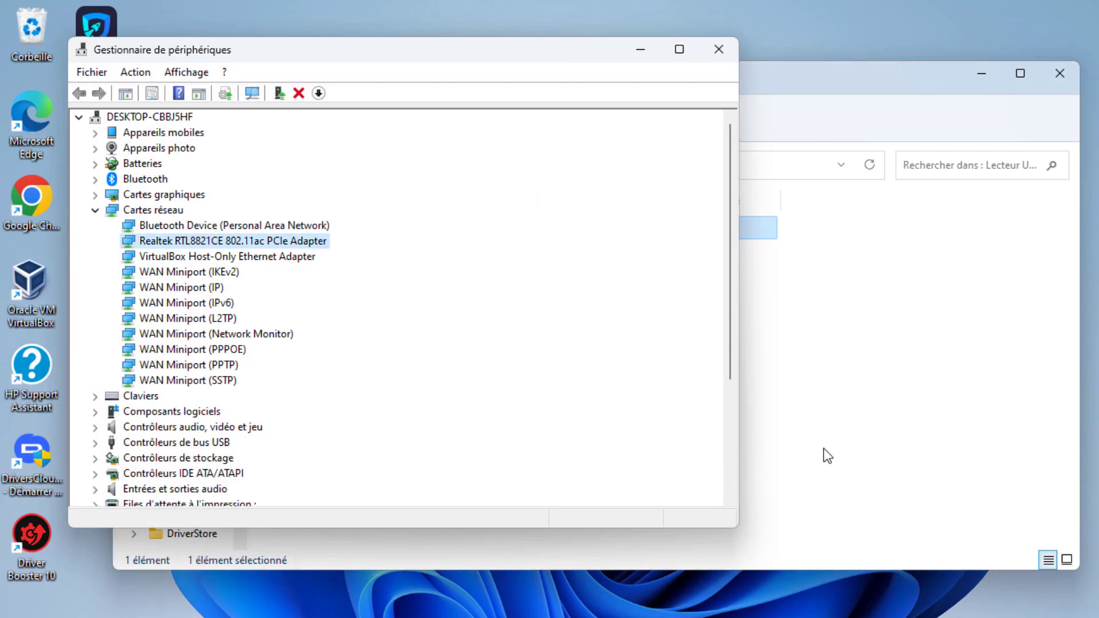
click(718, 49)
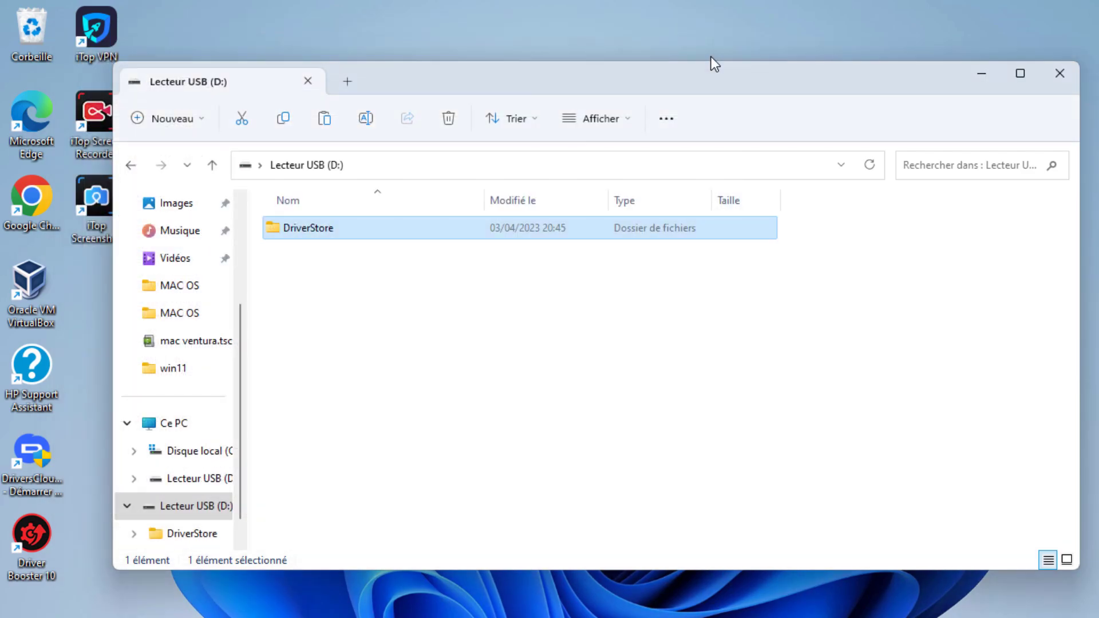
click(1072, 77)
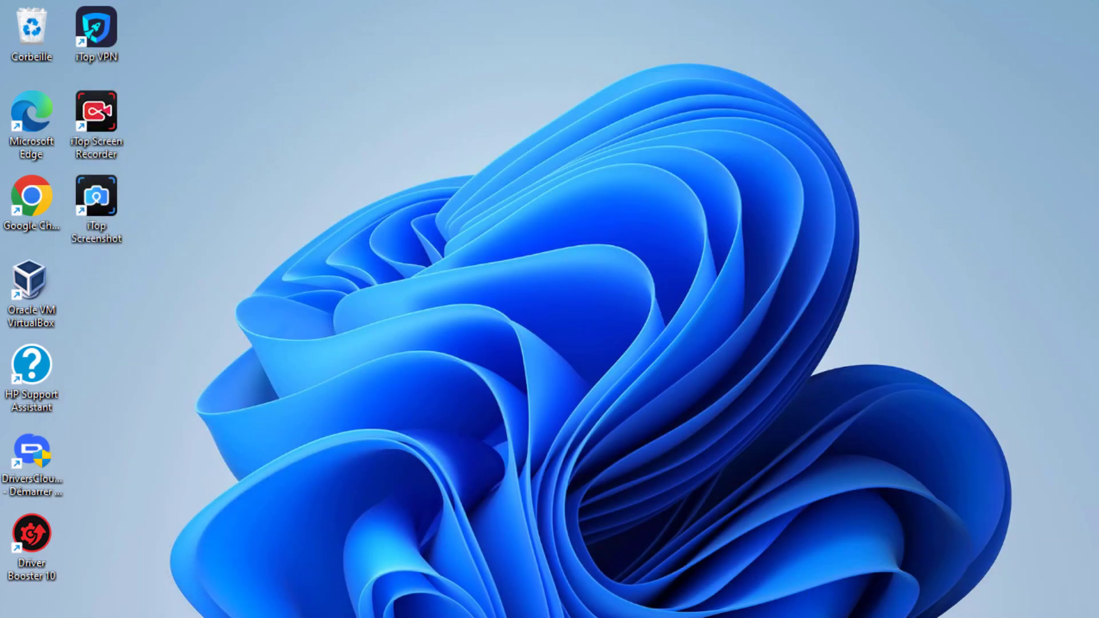